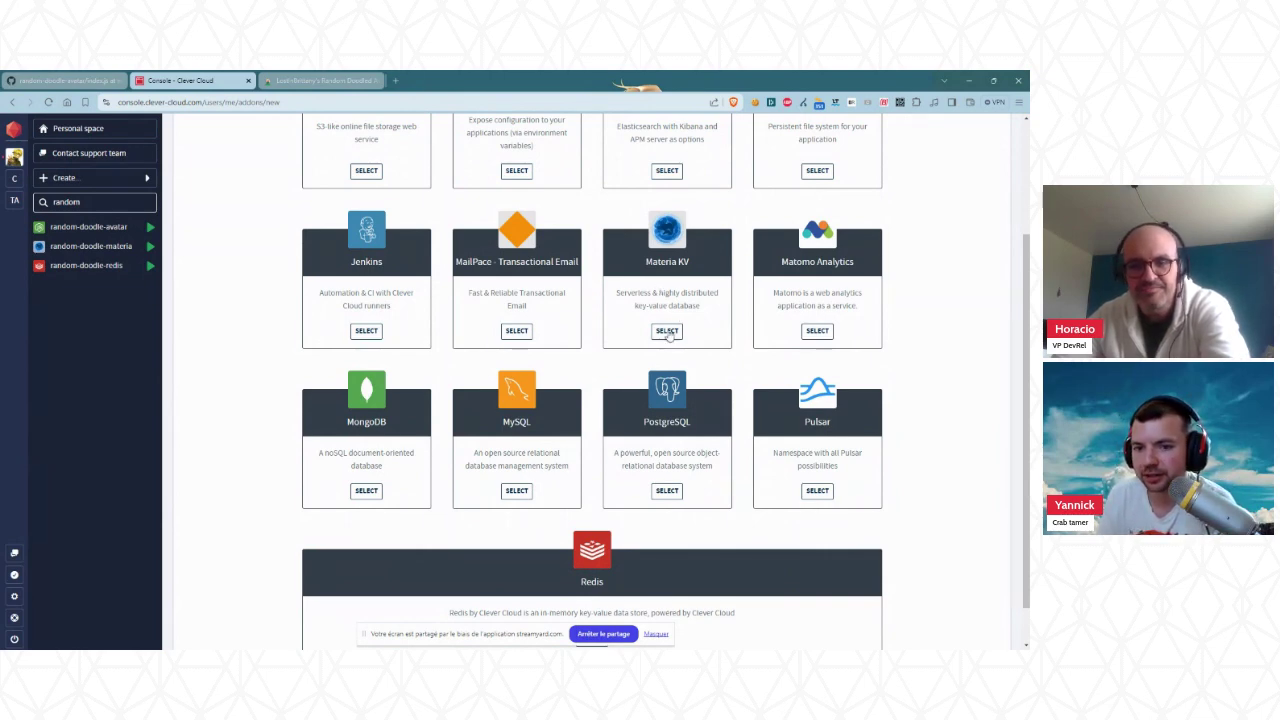
Begin creating a Materia KV add-on on the ALPHA plan without linking any application
{"action": "left_click", "coordinate": [667, 330]}
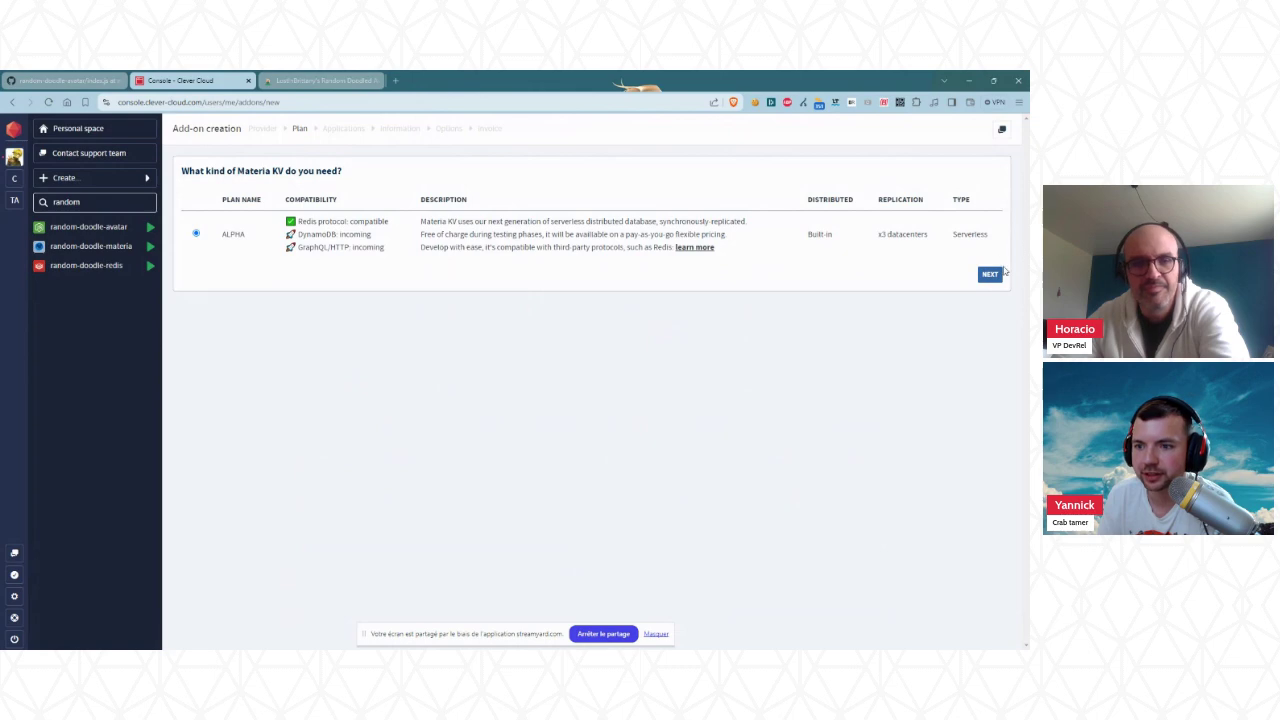
{"action": "left_click", "coordinate": [992, 275]}
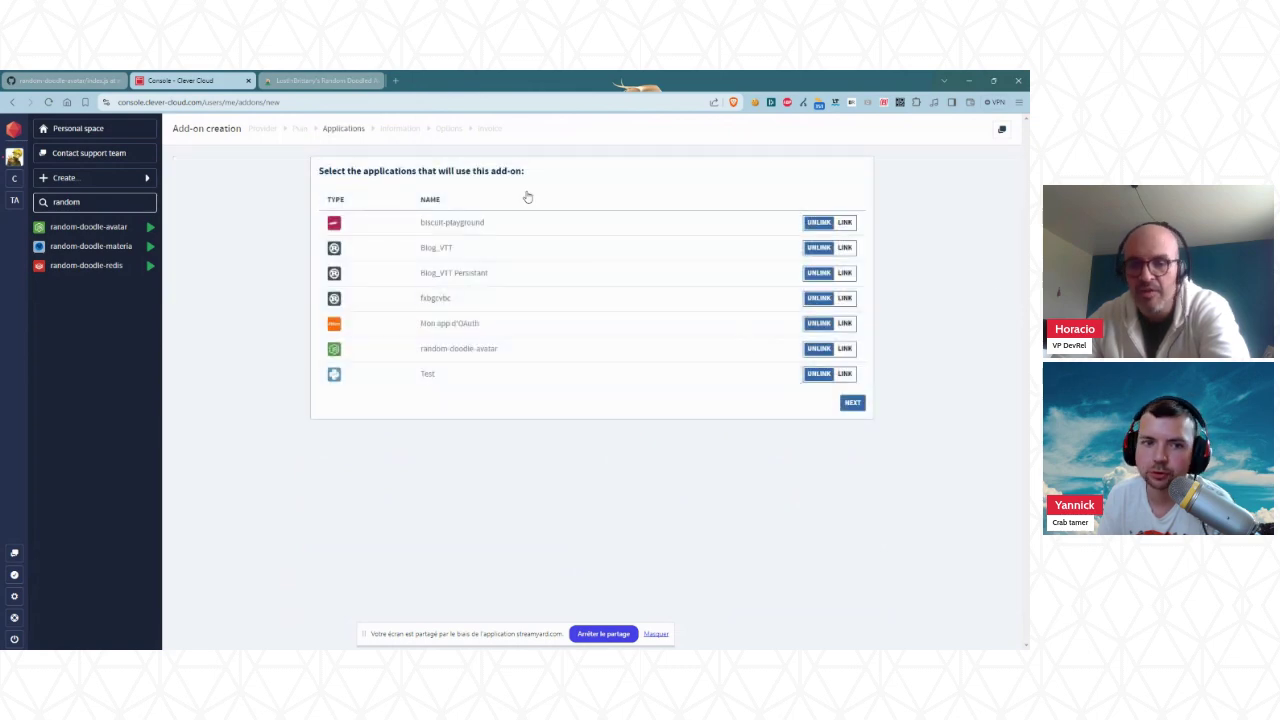
{"action": "left_click", "coordinate": [852, 402]}
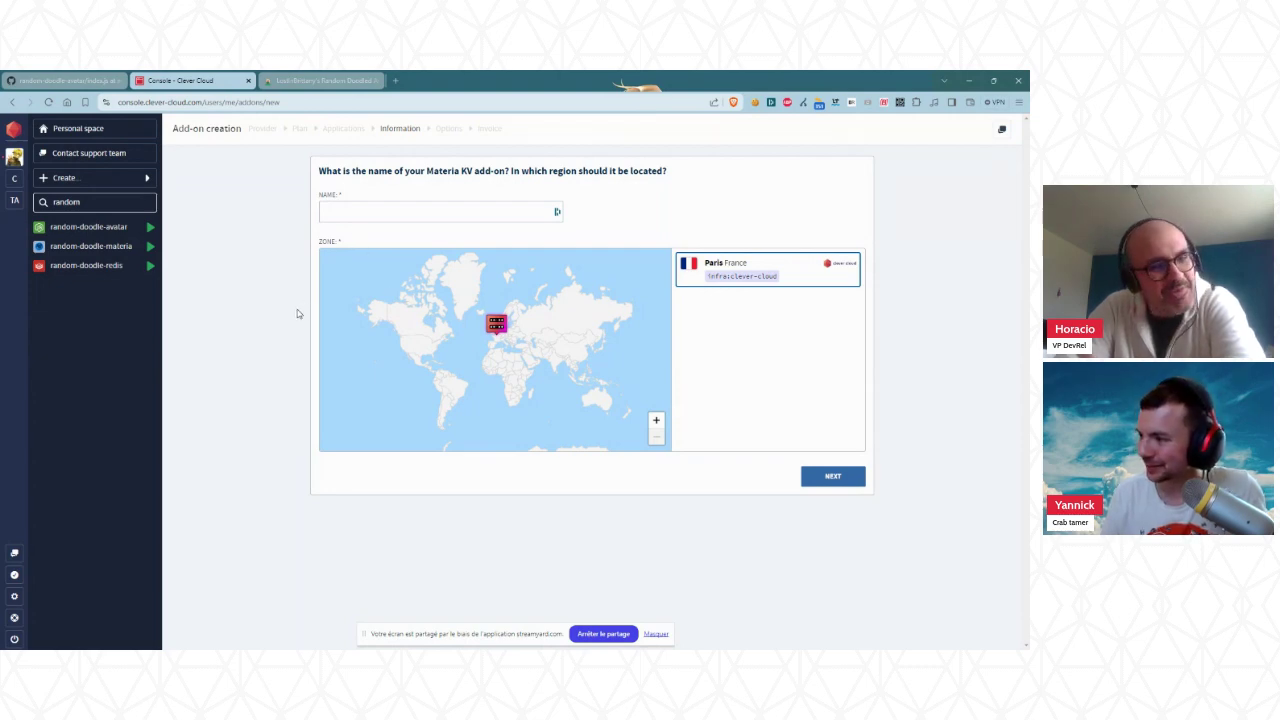
Name the add-on stream_twitch and create it in the Paris zone
{"action": "left_click", "coordinate": [321, 211]}
{"action": "type", "text": "str"}
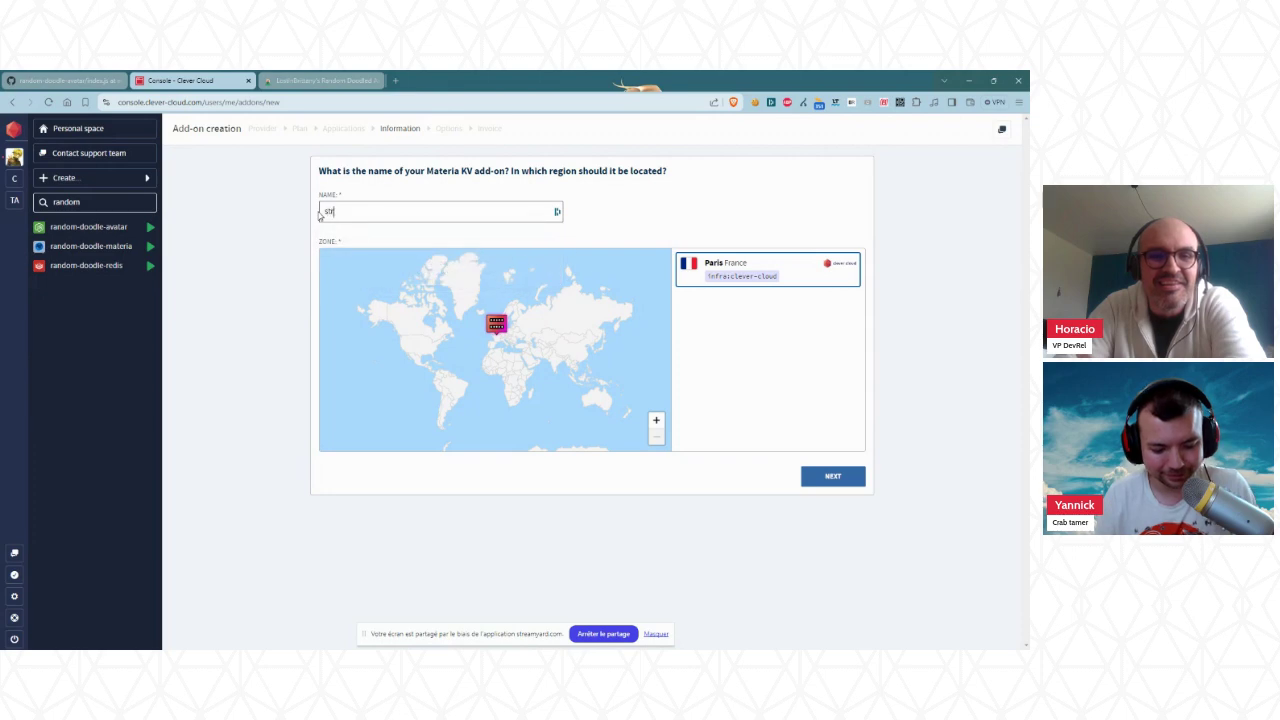
{"action": "type", "text": "eam_tw"}
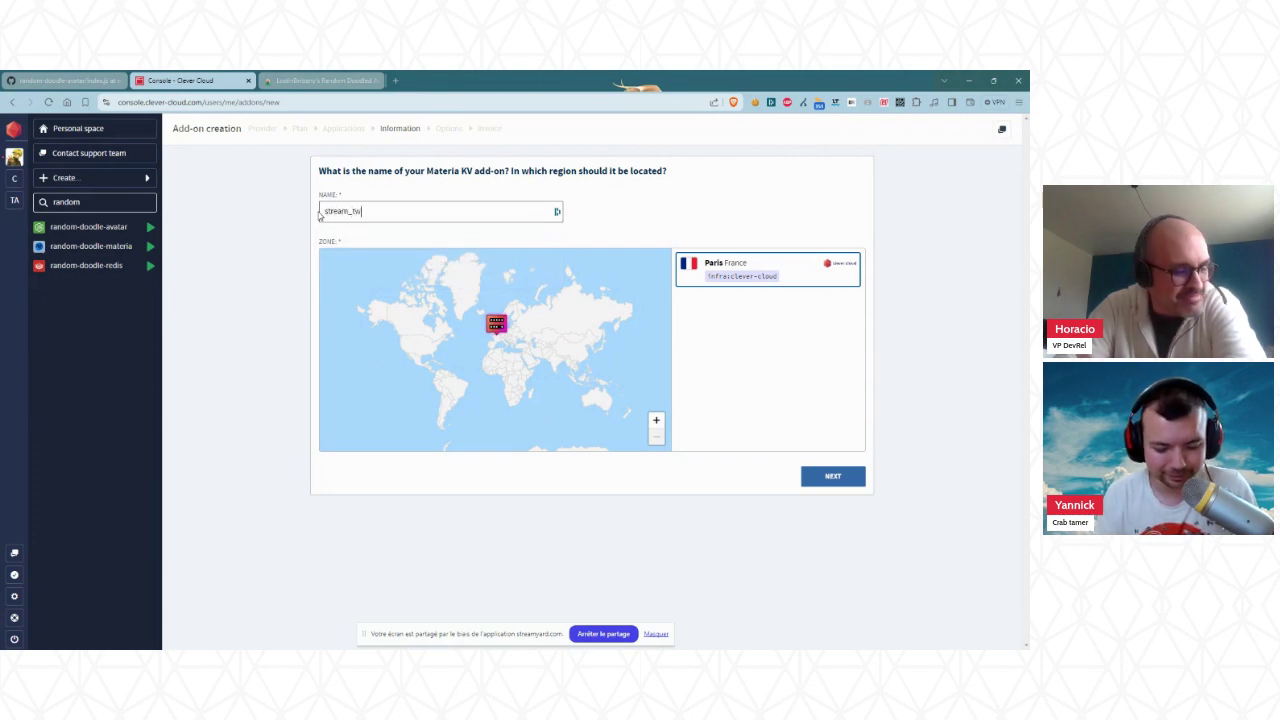
{"action": "type", "text": "itch"}
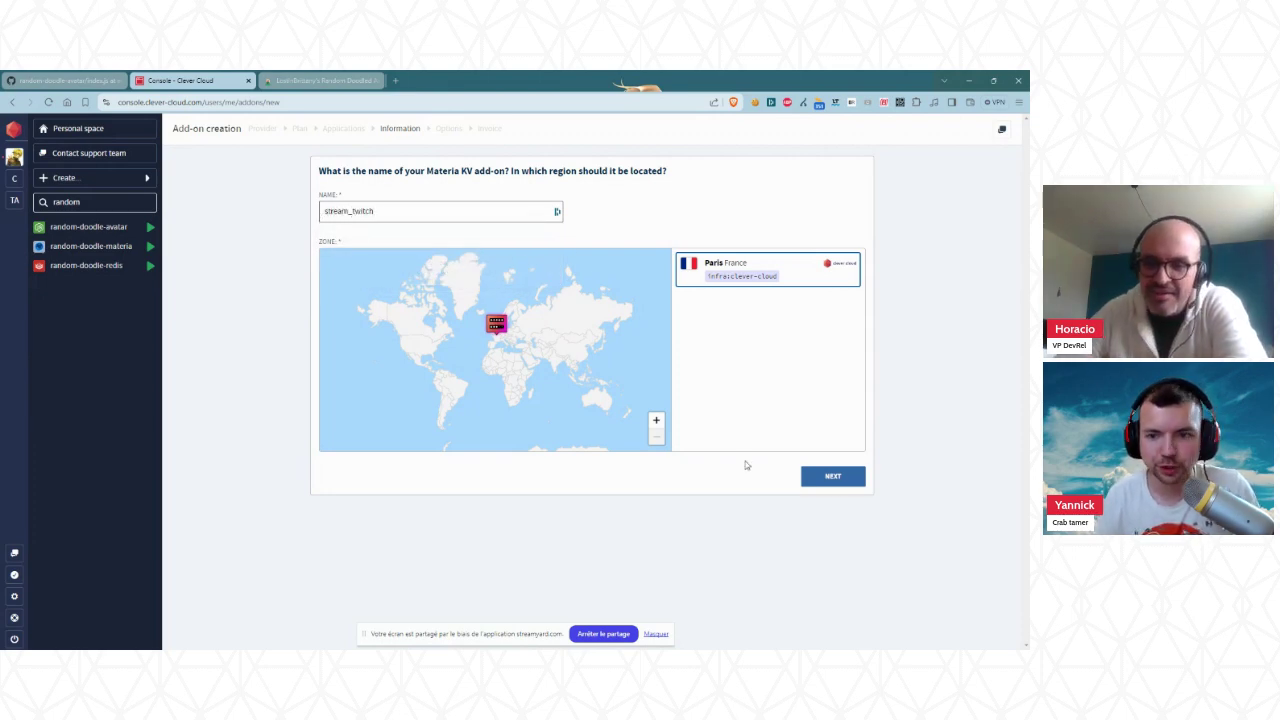
{"action": "left_click", "coordinate": [830, 477]}
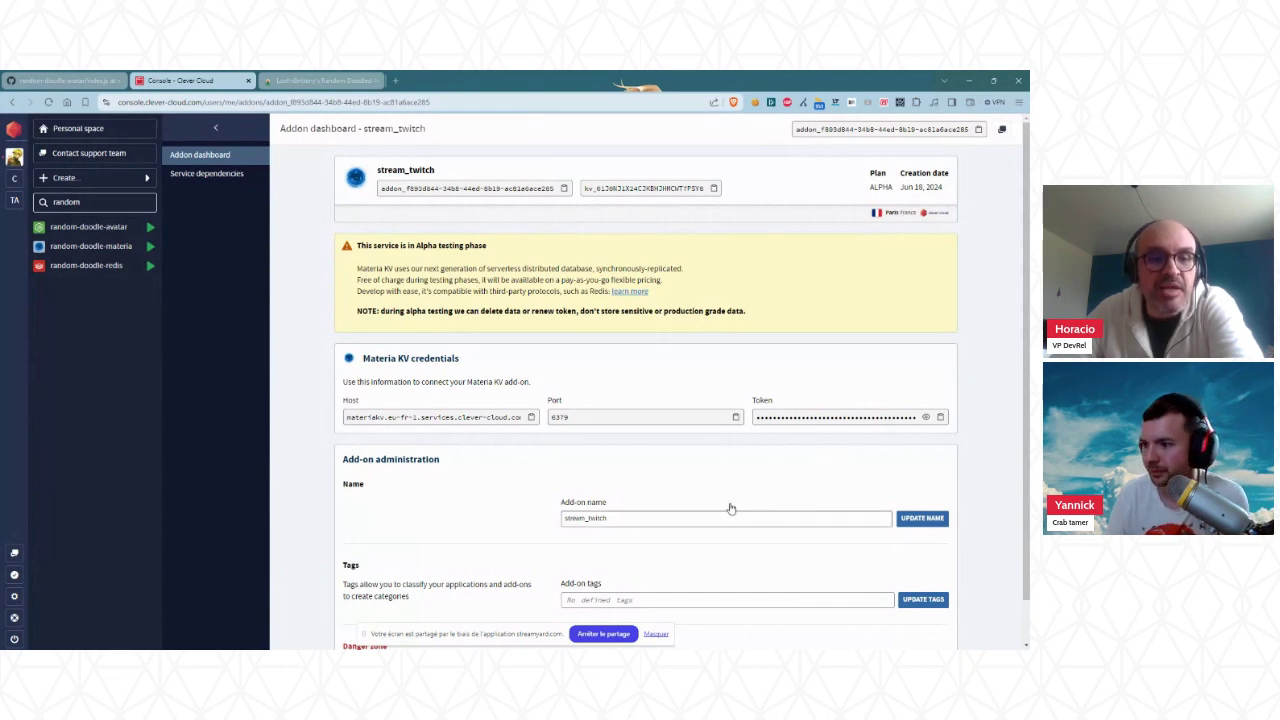
Review the Materia KV credentials on the dashboards of the stream_twitch and random-doodle-materia add-ons
{"action": "scroll", "coordinate": [656, 490], "scroll_direction": "down", "scroll_amount": 1}
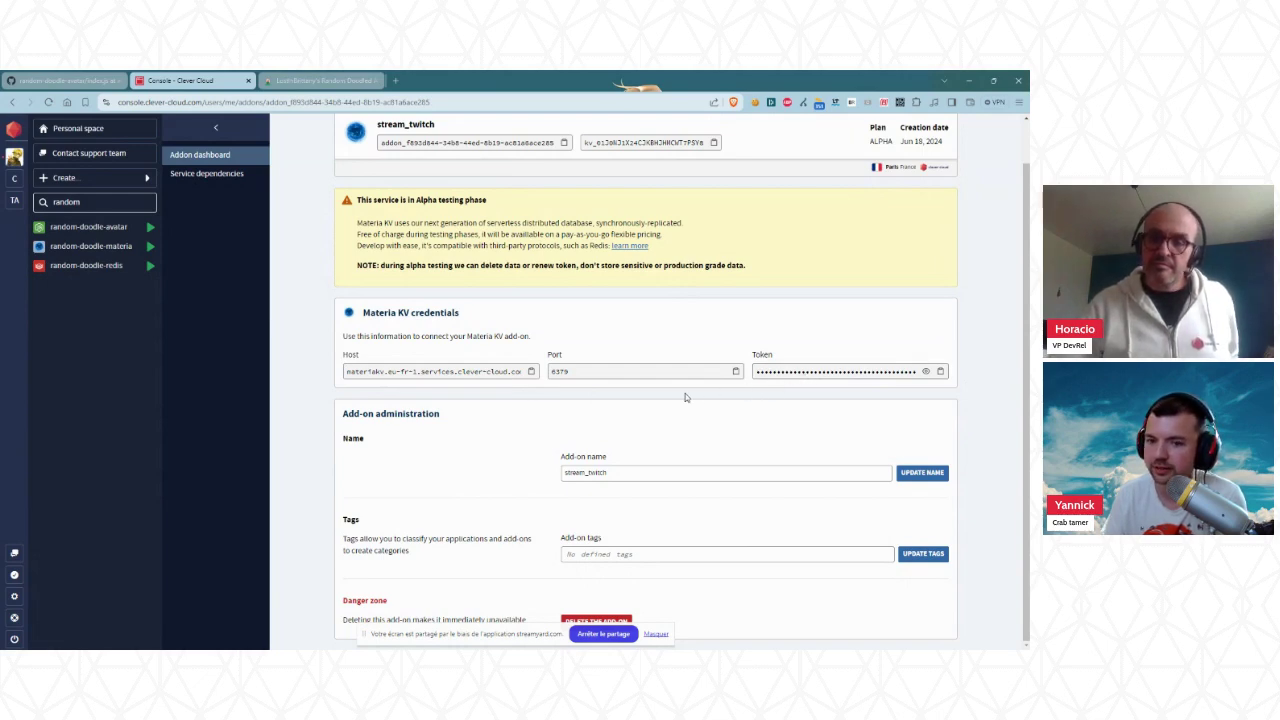
{"action": "scroll", "coordinate": [685, 397], "scroll_direction": "up", "scroll_amount": 1}
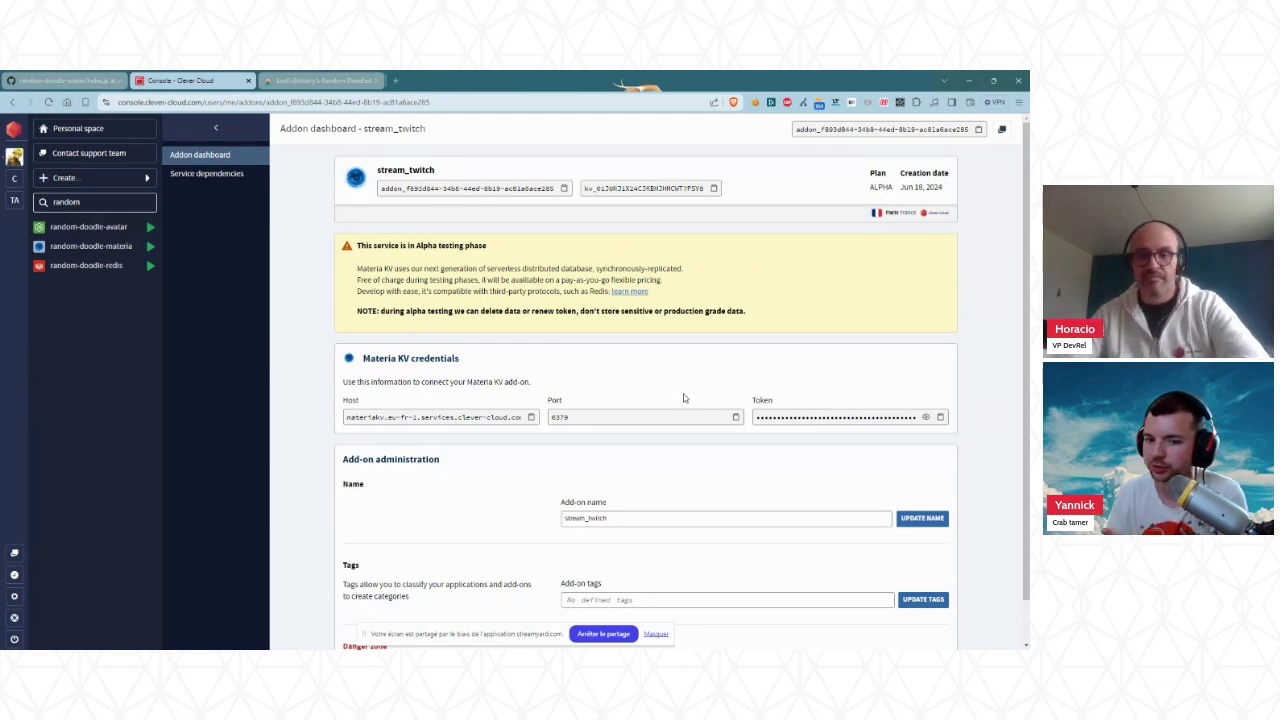
{"action": "double_click", "coordinate": [562, 417]}
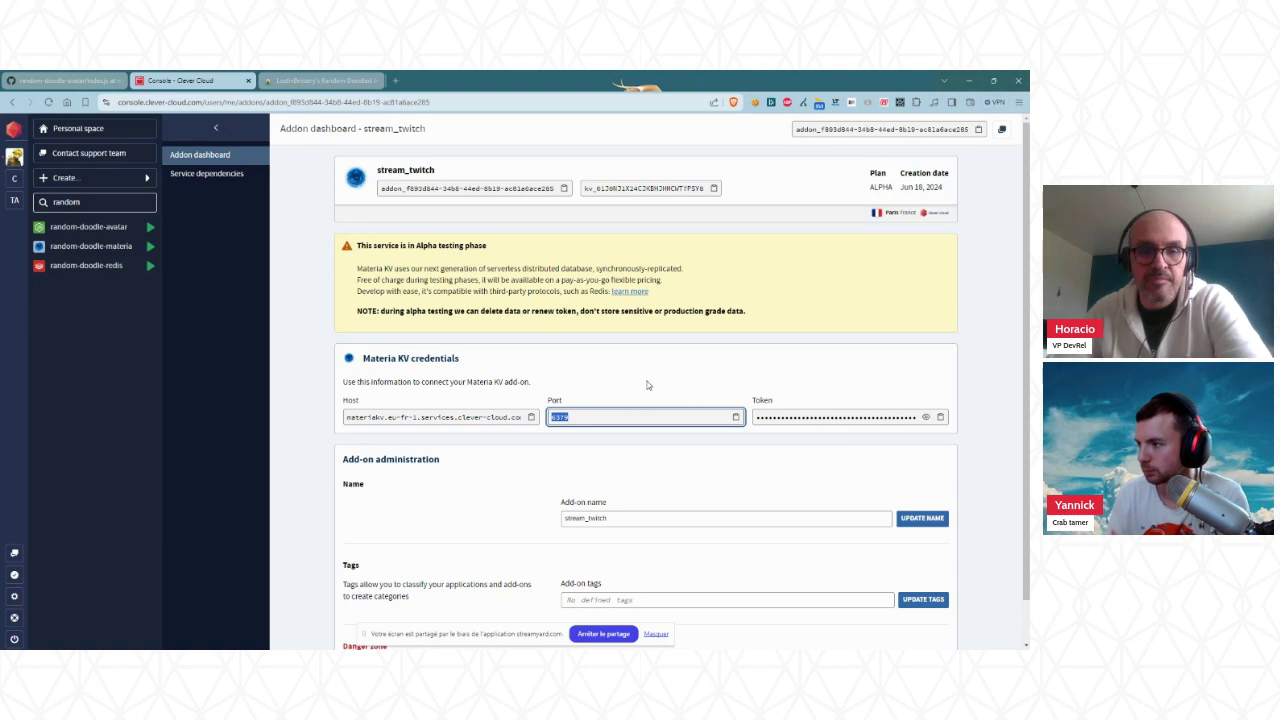
{"action": "left_click", "coordinate": [424, 415]}
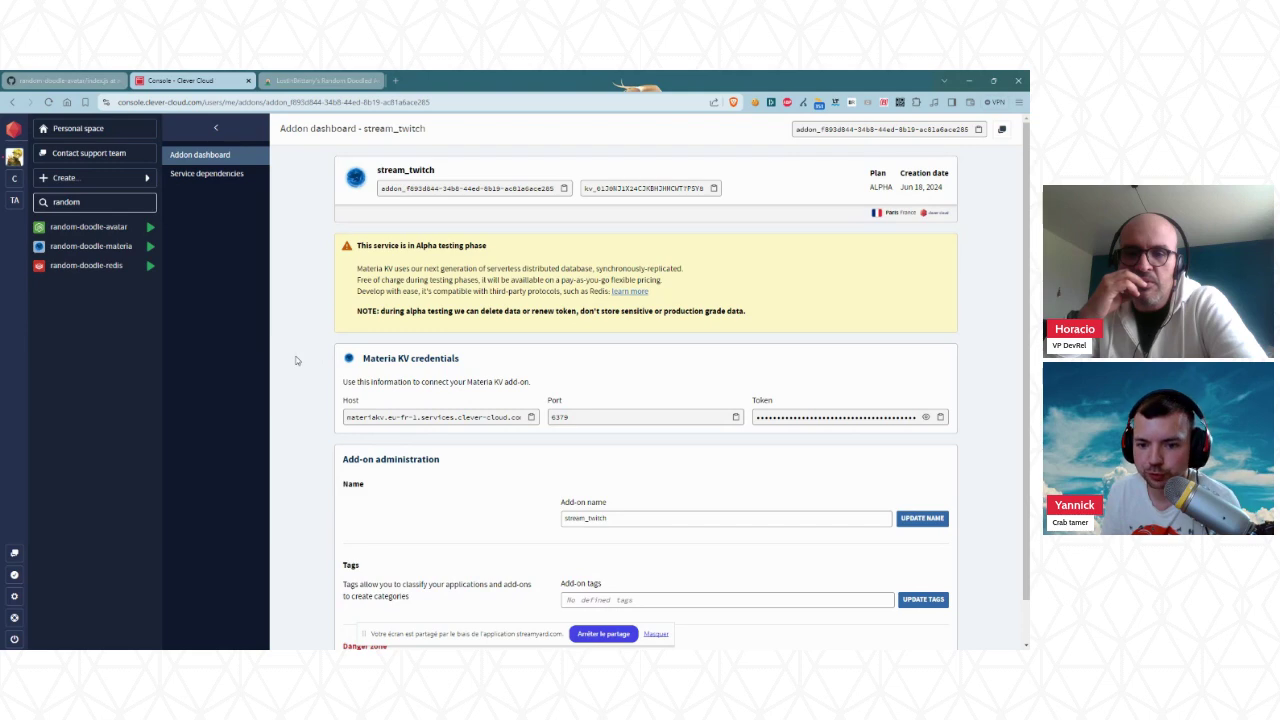
{"action": "left_click", "coordinate": [90, 246]}
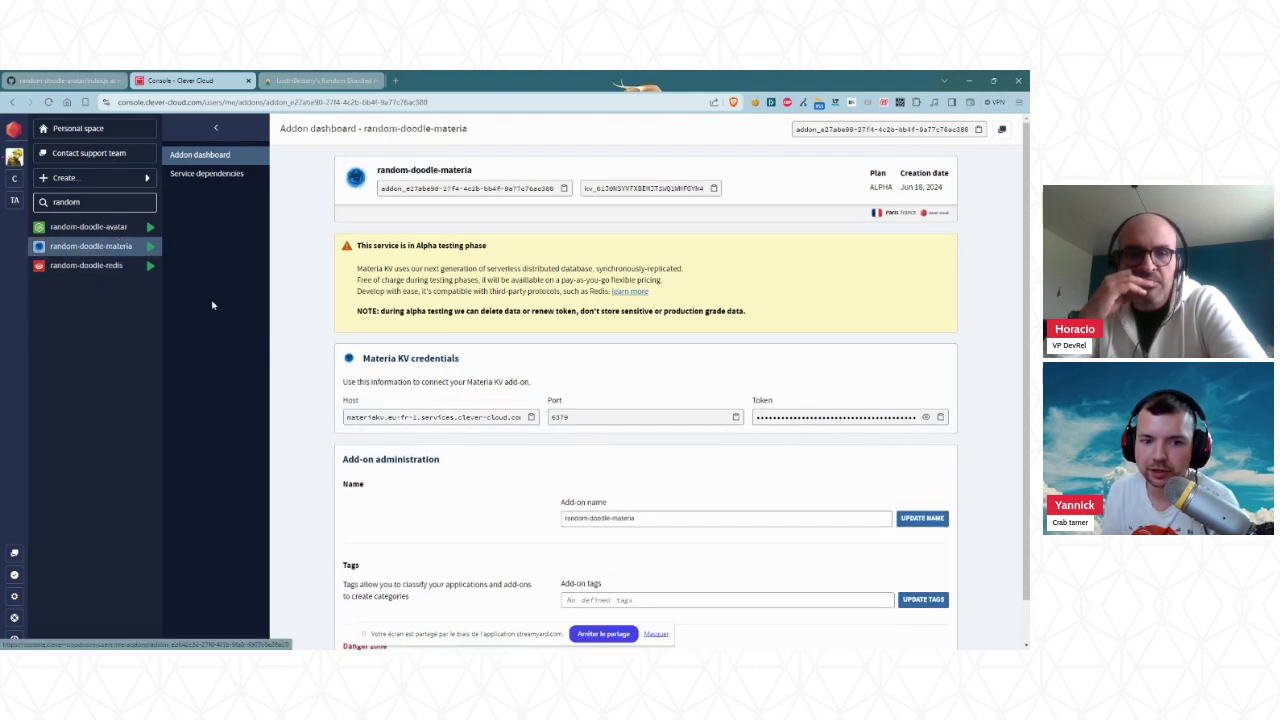
{"action": "scroll", "coordinate": [449, 400], "scroll_direction": "down", "scroll_amount": 1}
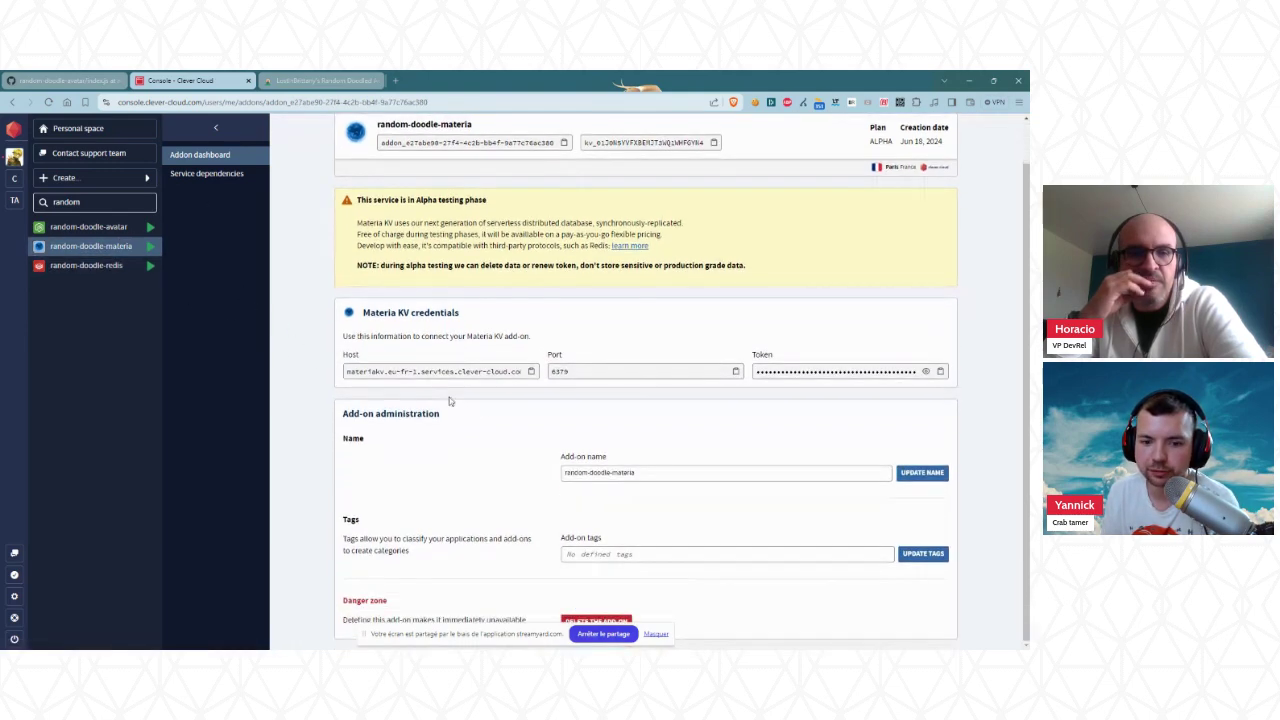
{"action": "scroll", "coordinate": [448, 400], "scroll_direction": "up", "scroll_amount": 1}
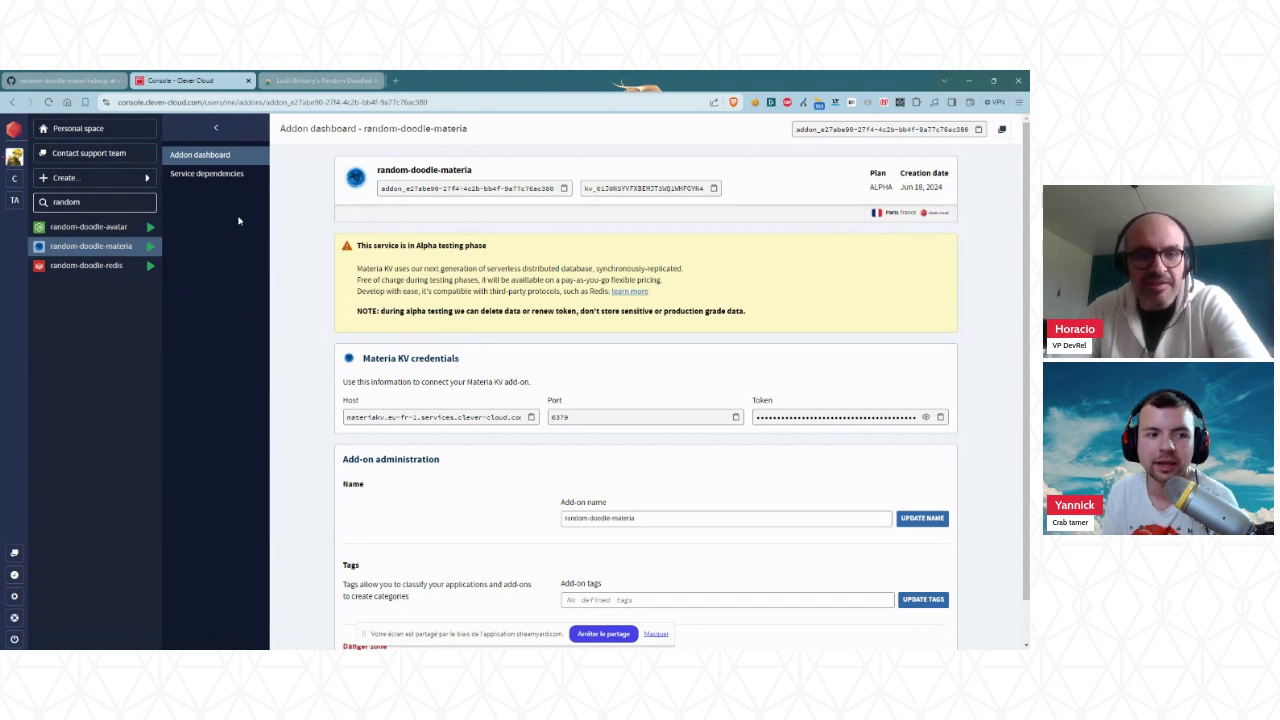
In the random-doodle-avatar application's service dependencies, replace the linked random-doodle-redis add-on with random-doodle-materia
{"action": "left_click", "coordinate": [92, 232]}
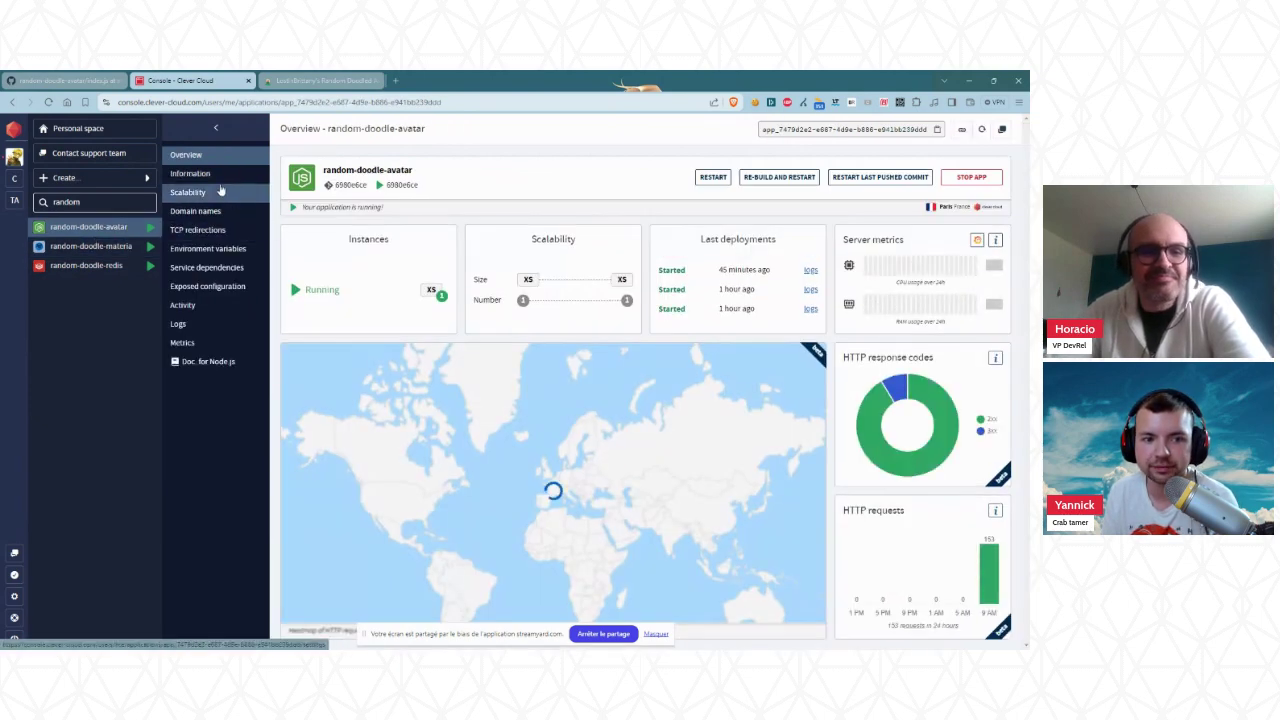
{"action": "left_click", "coordinate": [214, 268]}
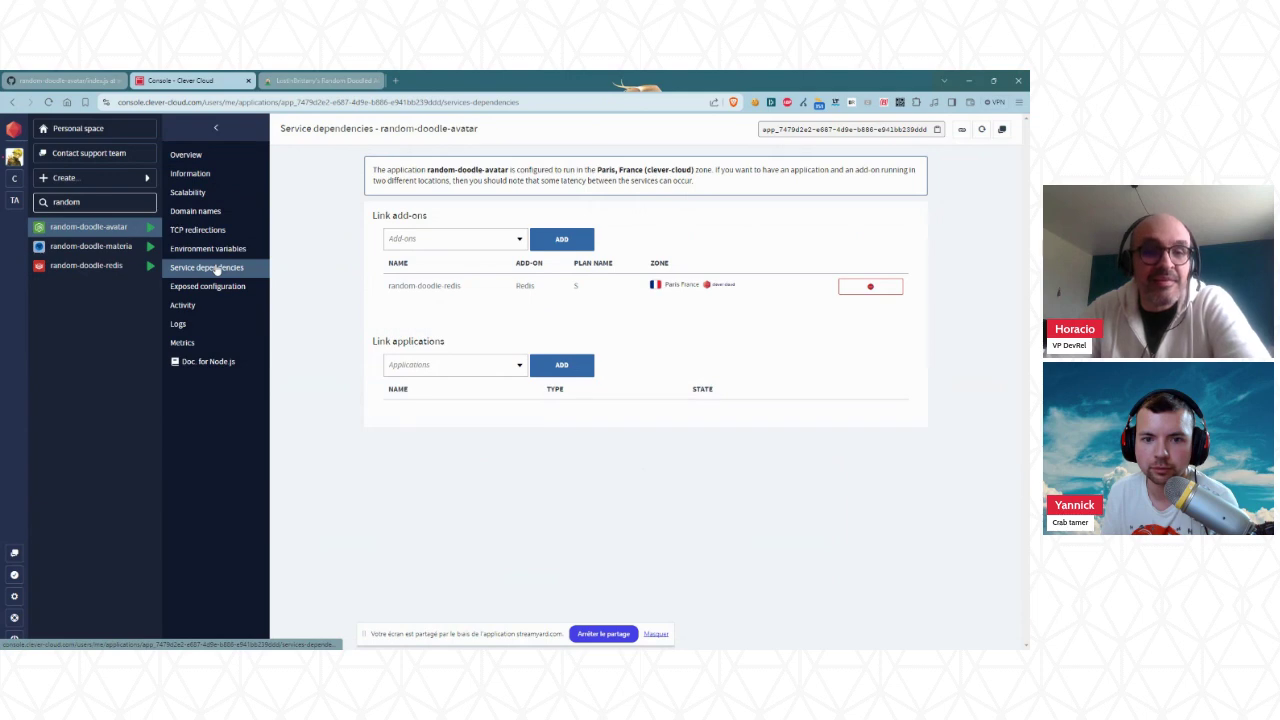
{"action": "left_click", "coordinate": [875, 293]}
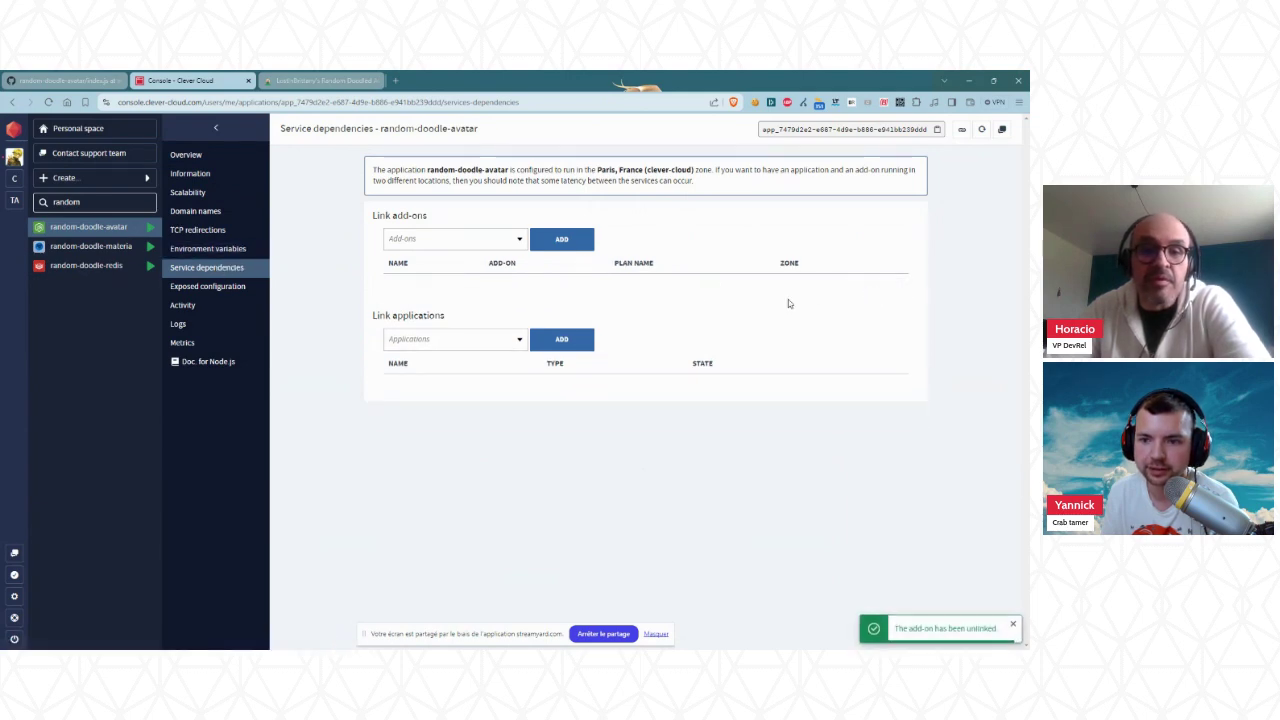
{"action": "left_click", "coordinate": [461, 246]}
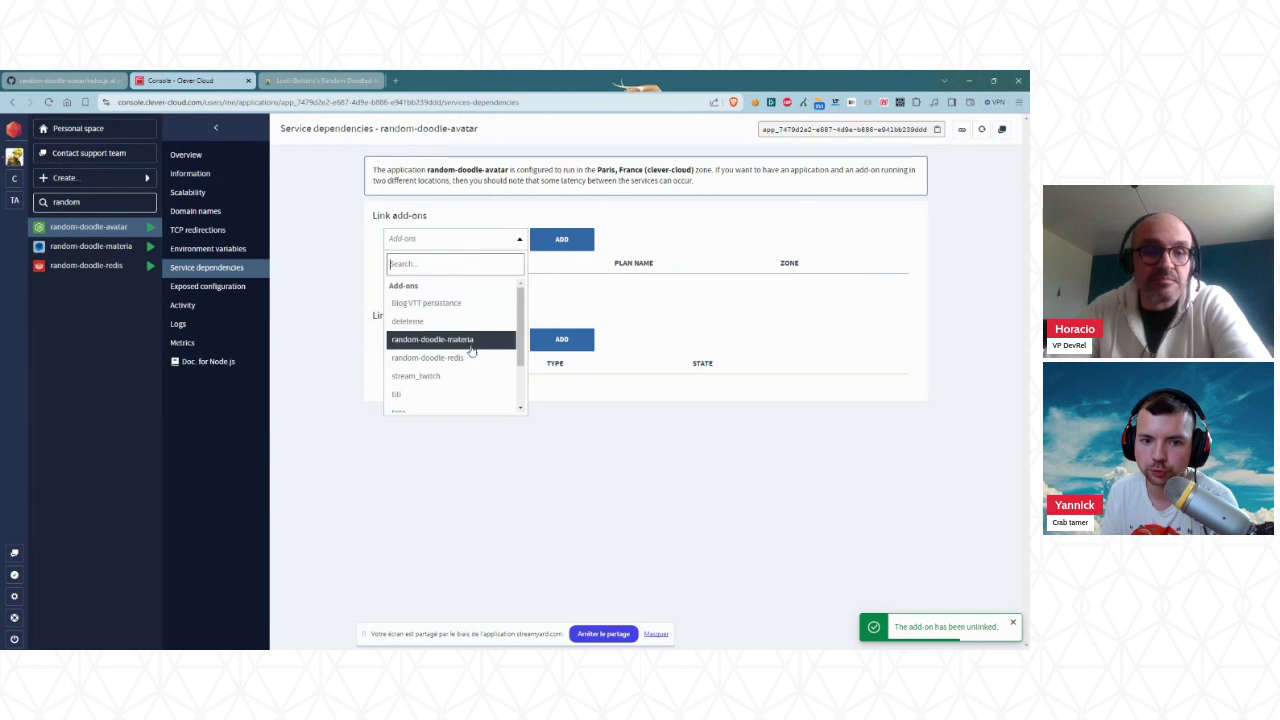
{"action": "left_click", "coordinate": [470, 341]}
{"action": "left_click", "coordinate": [562, 240]}
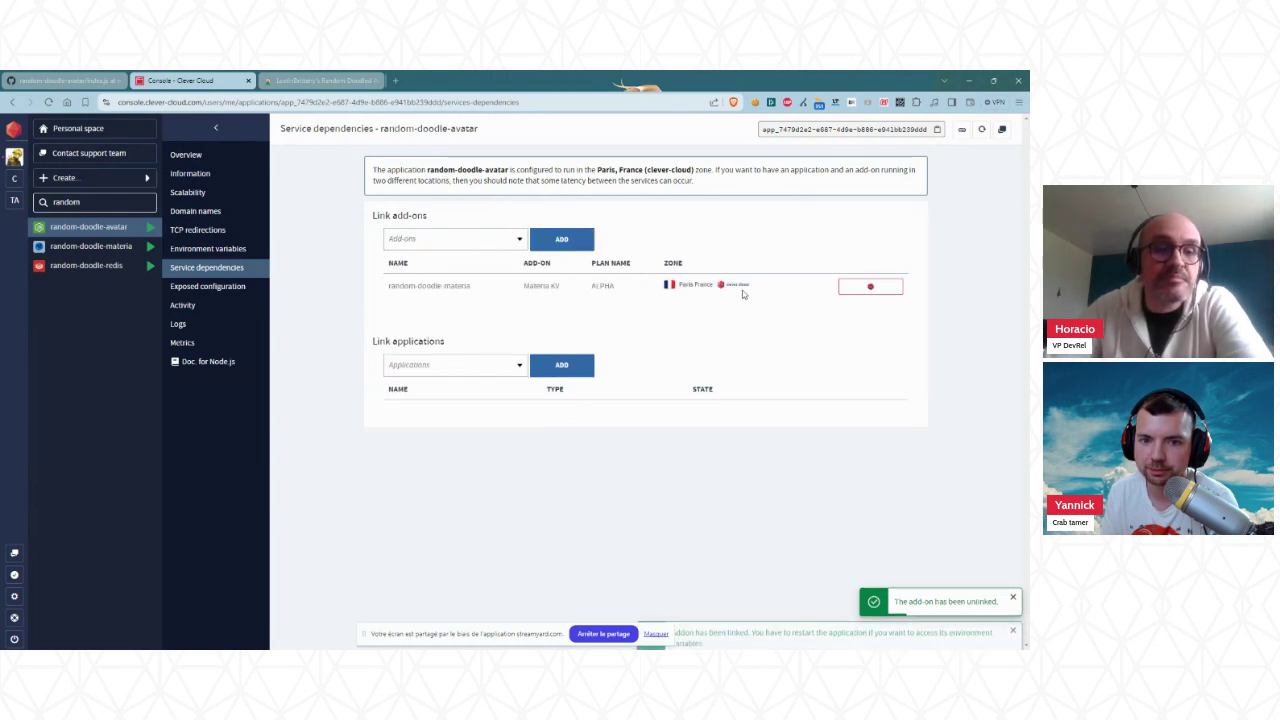
Inspect the application's environment variables exposed by random-doodle-materia, highlighting the REDIS_HOST value and the REDIS_PORT name
{"action": "left_click", "coordinate": [203, 252]}
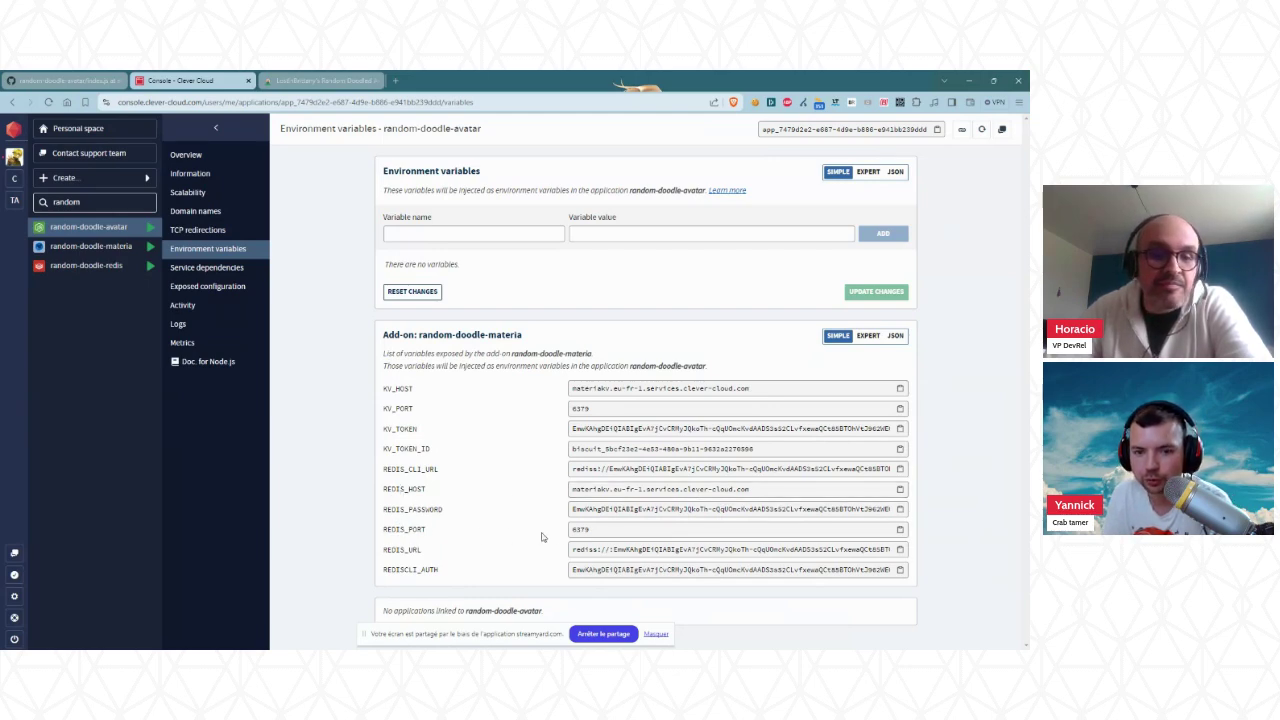
{"action": "triple_click", "coordinate": [620, 489]}
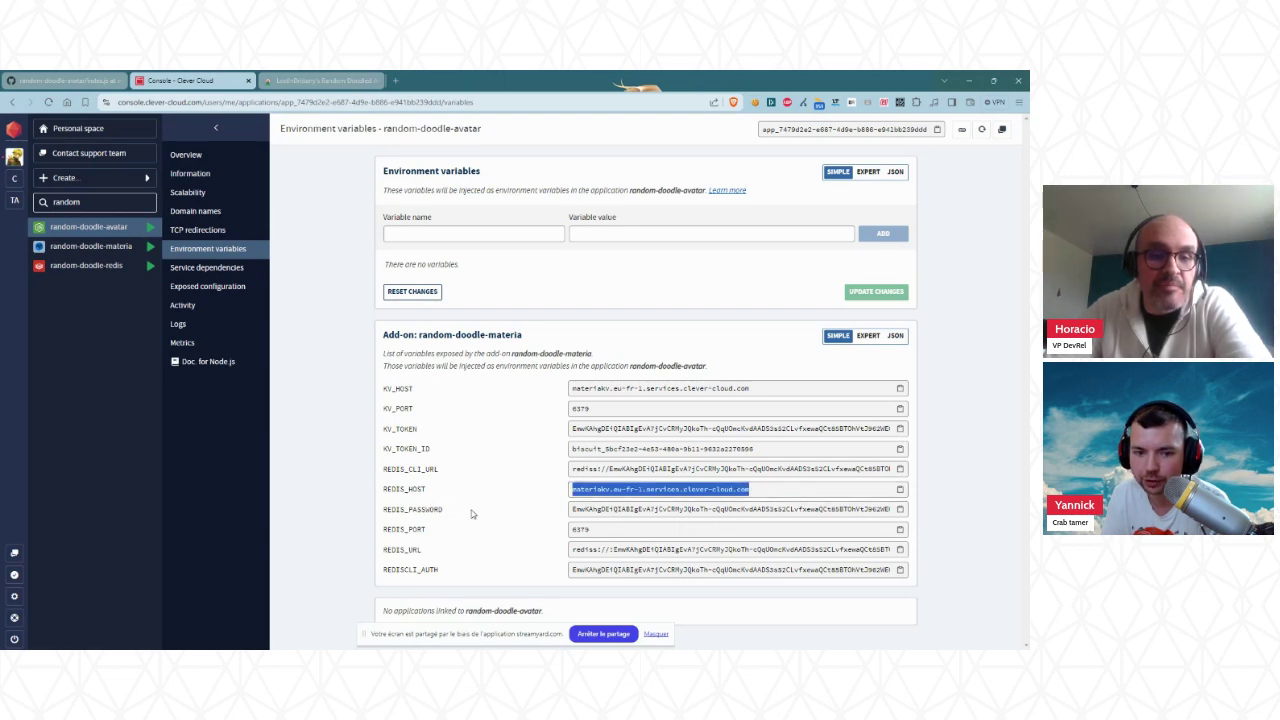
{"action": "left_click", "coordinate": [433, 509]}
{"action": "double_click", "coordinate": [410, 528]}
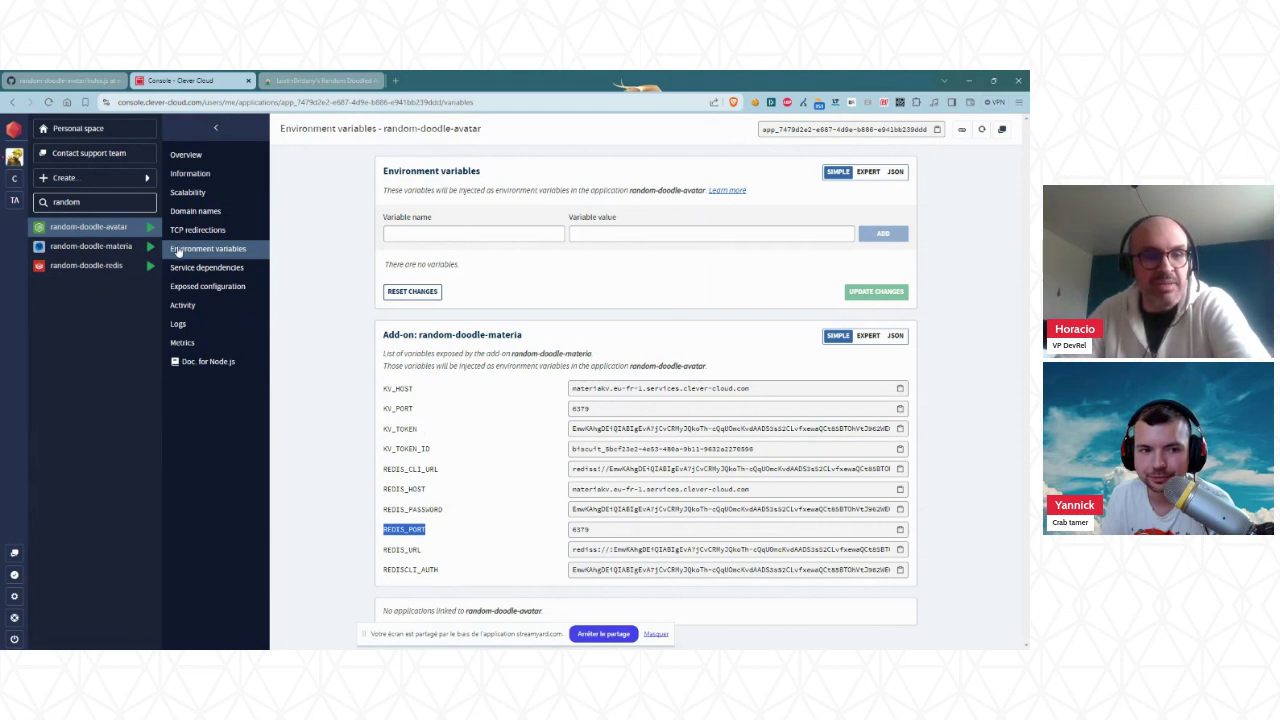
Unlink random-doodle-materia from the application, link random-doodle-redis again, and view the resulting environment variables
{"action": "left_click", "coordinate": [235, 267]}
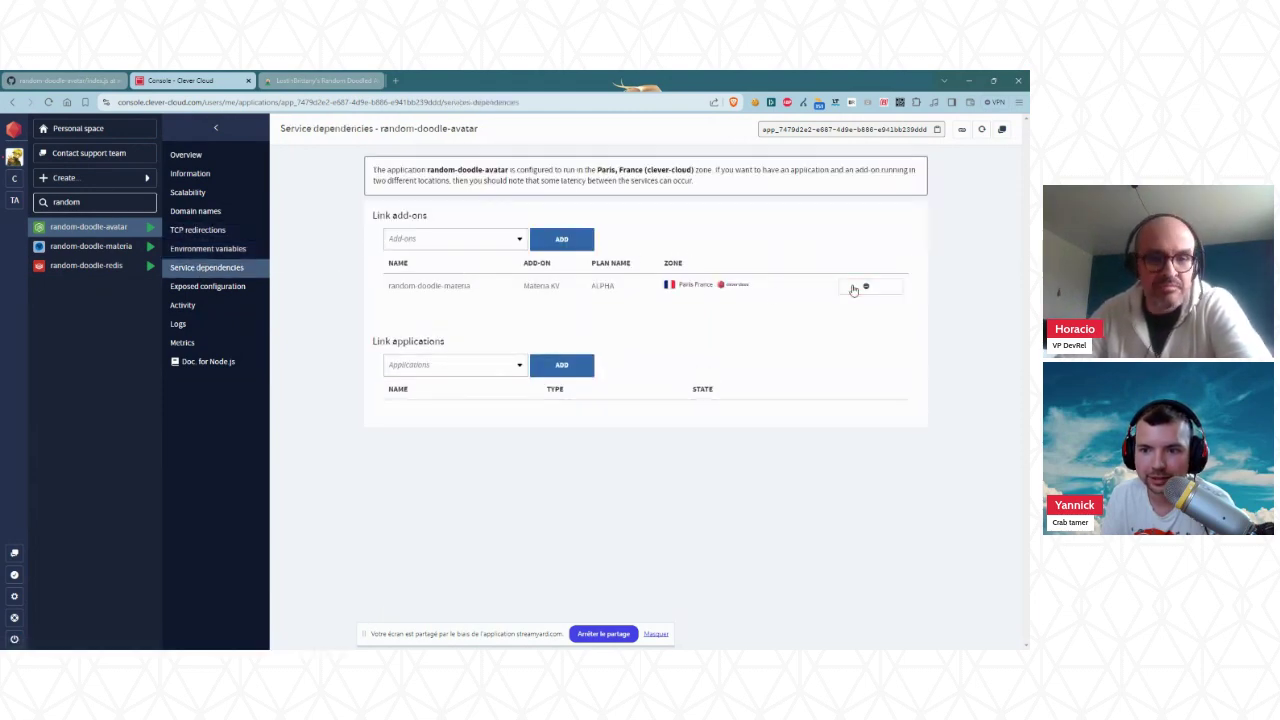
{"action": "left_click", "coordinate": [853, 289]}
{"action": "left_click", "coordinate": [458, 247]}
{"action": "left_click", "coordinate": [456, 358]}
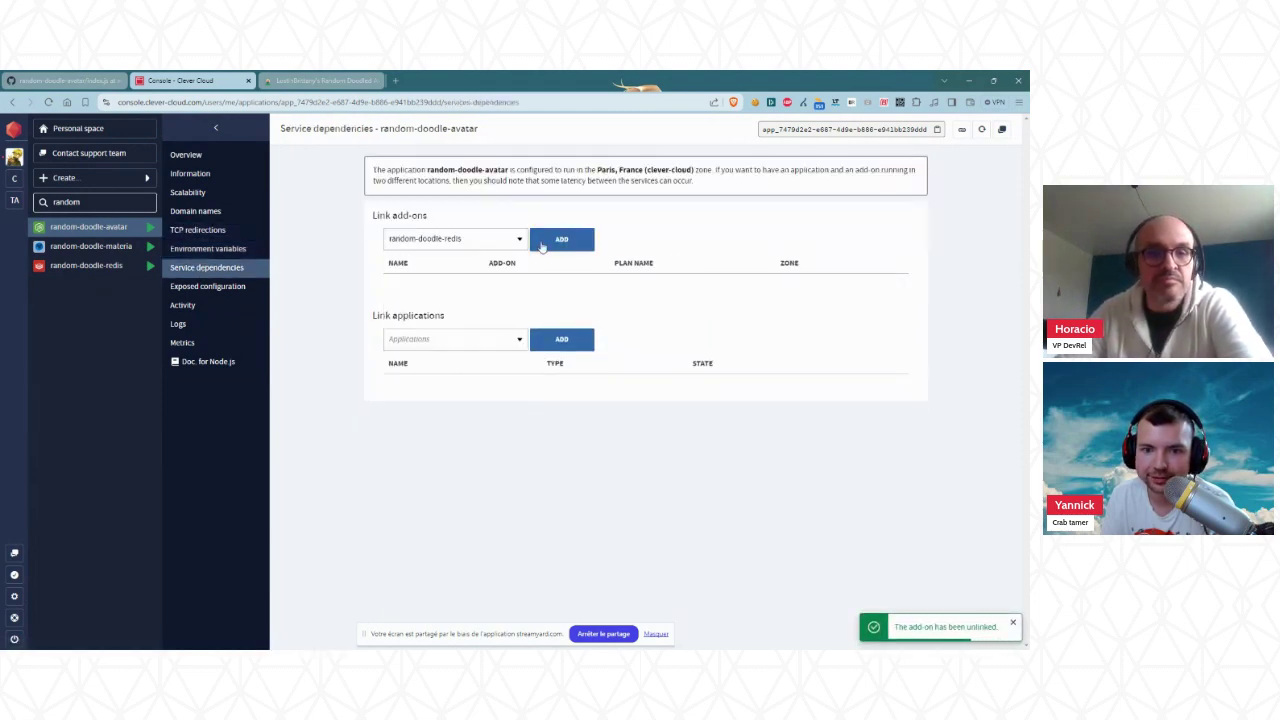
{"action": "left_click", "coordinate": [540, 245]}
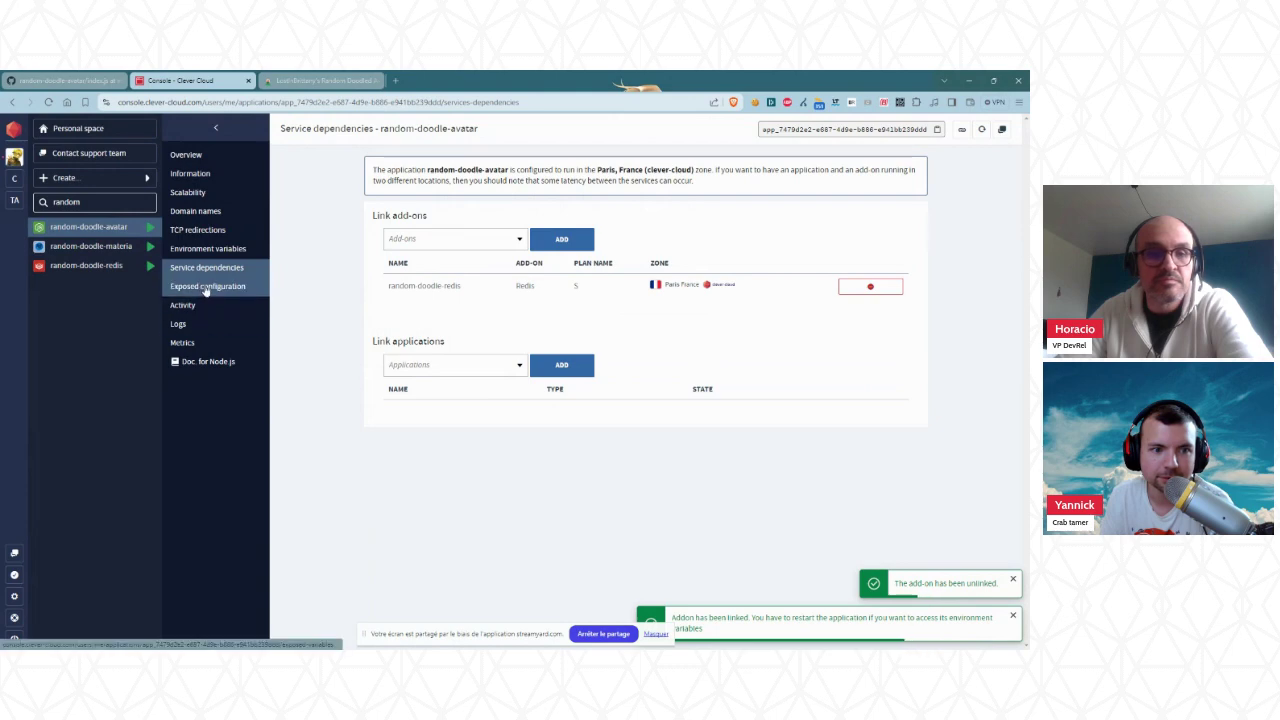
{"action": "left_click", "coordinate": [207, 248]}
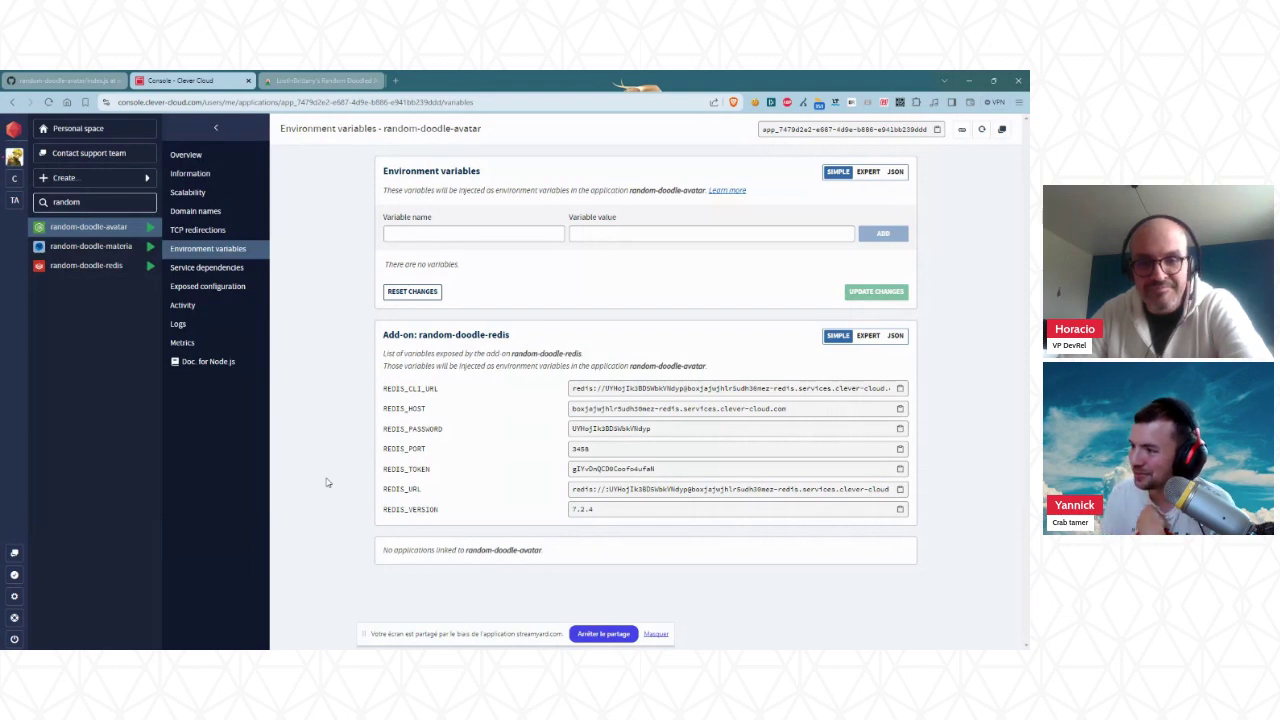
Switch to index.js on GitHub and examine the Redis host, port and password constants on lines 9 to 12
{"action": "left_click", "coordinate": [82, 81]}
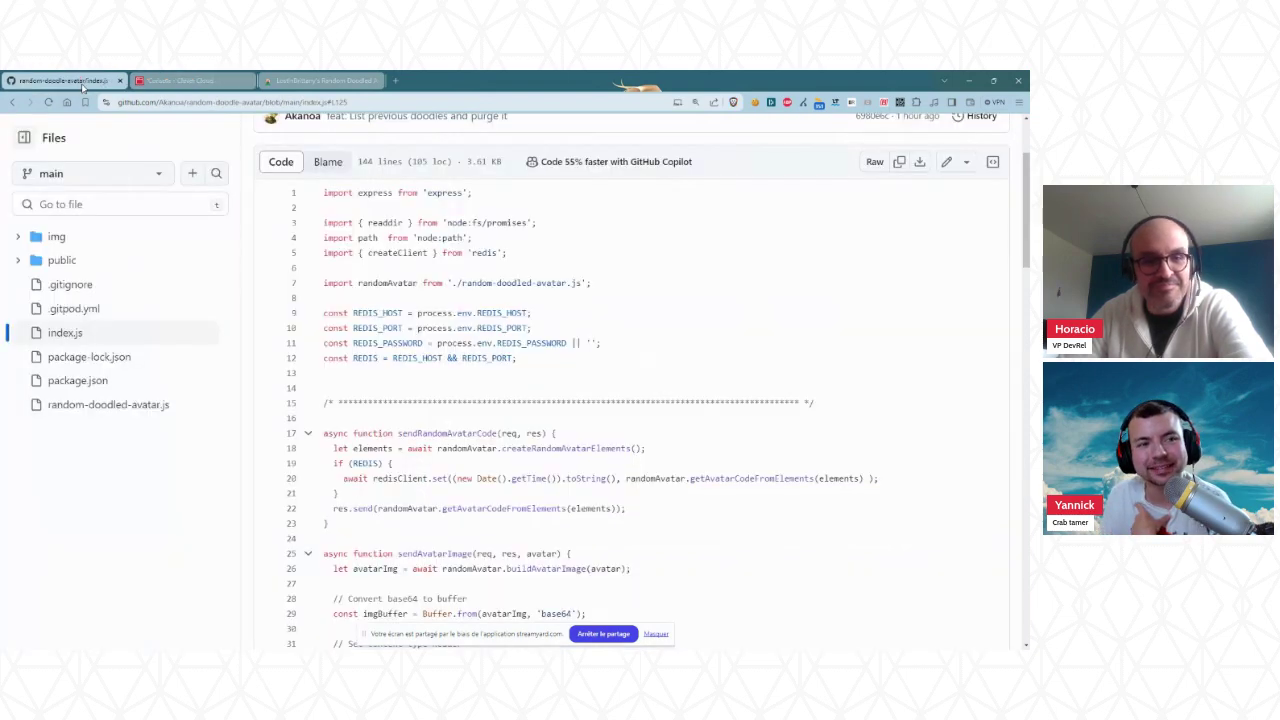
{"action": "scroll", "coordinate": [295, 310], "scroll_direction": "up", "scroll_amount": 1}
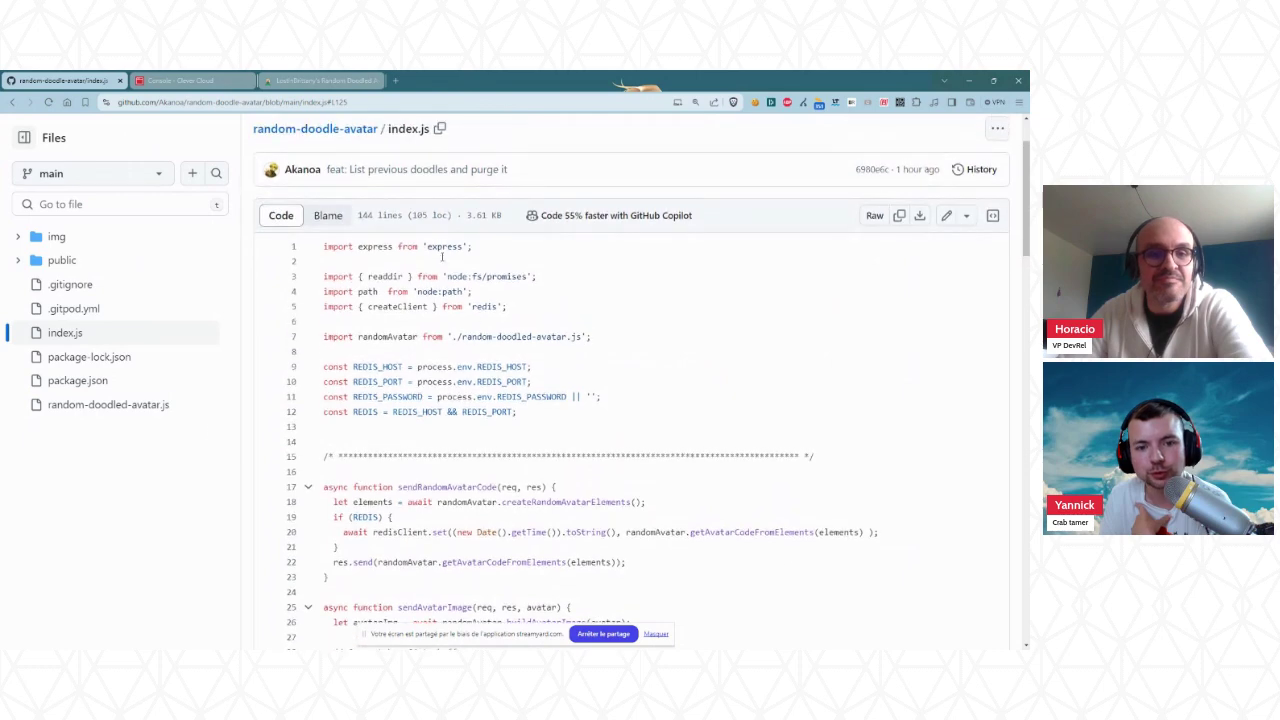
{"action": "scroll", "coordinate": [473, 432], "scroll_direction": "down", "scroll_amount": 1}
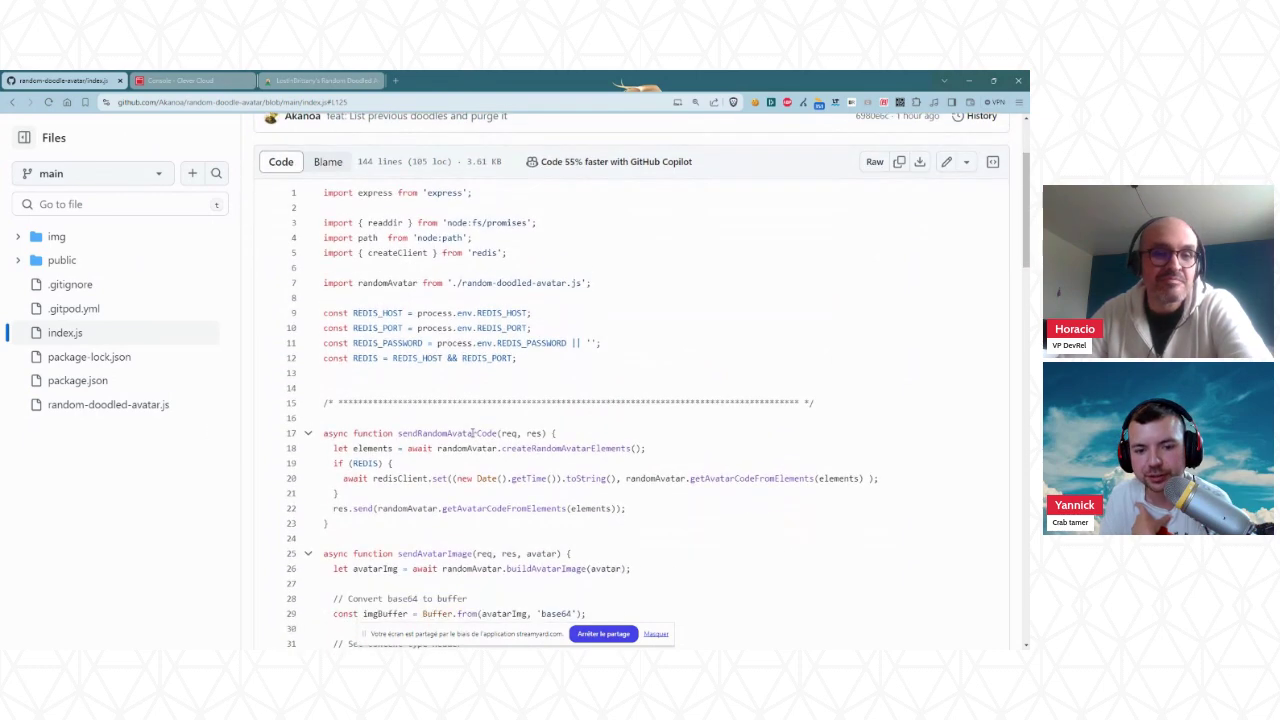
{"action": "left_click_drag", "start_coordinate": [569, 357], "coordinate": [278, 313]}
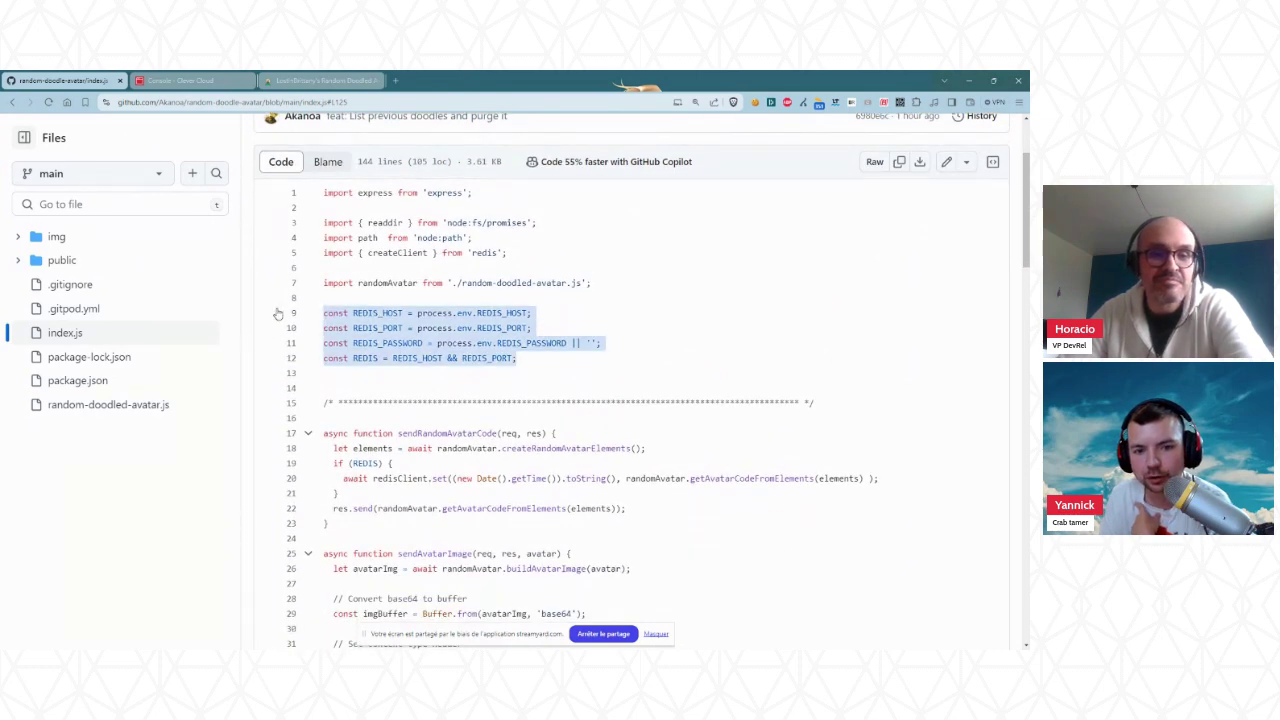
{"action": "left_click", "coordinate": [359, 370]}
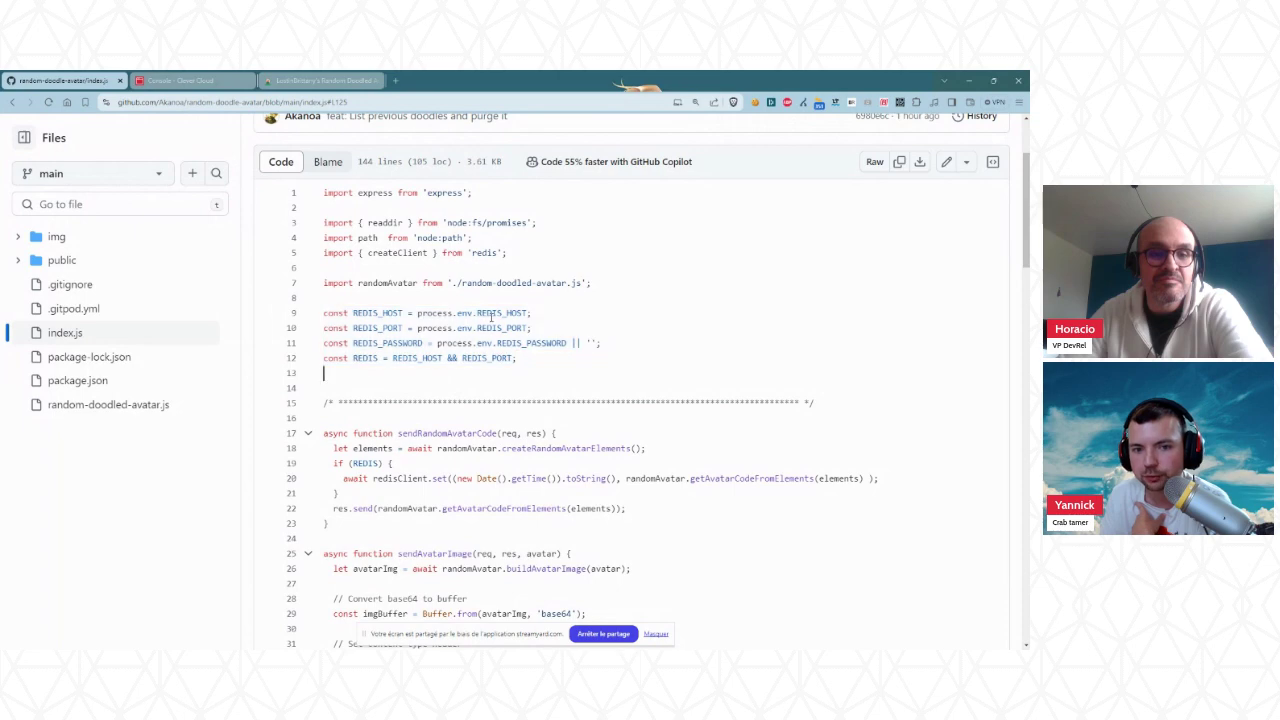
{"action": "left_click_drag", "start_coordinate": [414, 313], "coordinate": [531, 313]}
{"action": "key", "text": "End"}
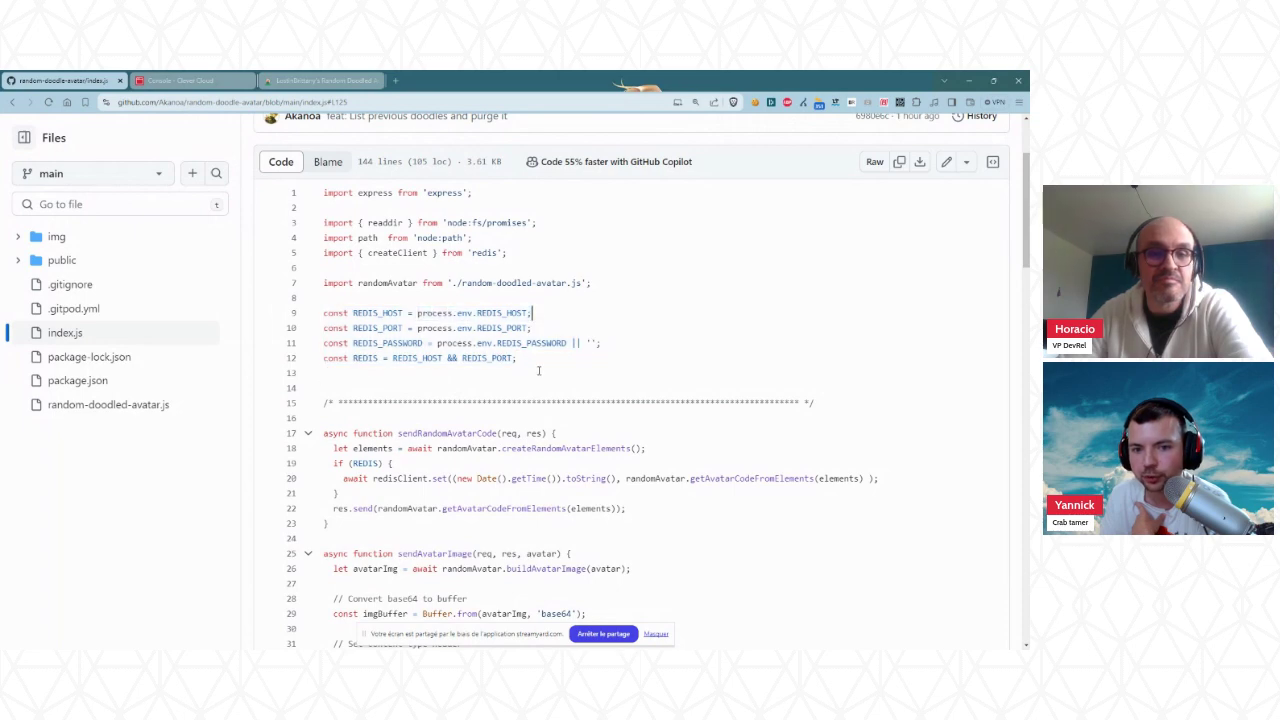
{"action": "key", "text": "shift+Down"}
{"action": "key", "text": "shift+Down"}
{"action": "key", "text": "shift+Down"}
Examine the Redis URL code near the end of index.js, highlighting the KV_TOKEN check on line 125
{"action": "scroll", "coordinate": [450, 440], "scroll_direction": "down", "scroll_amount": 15}
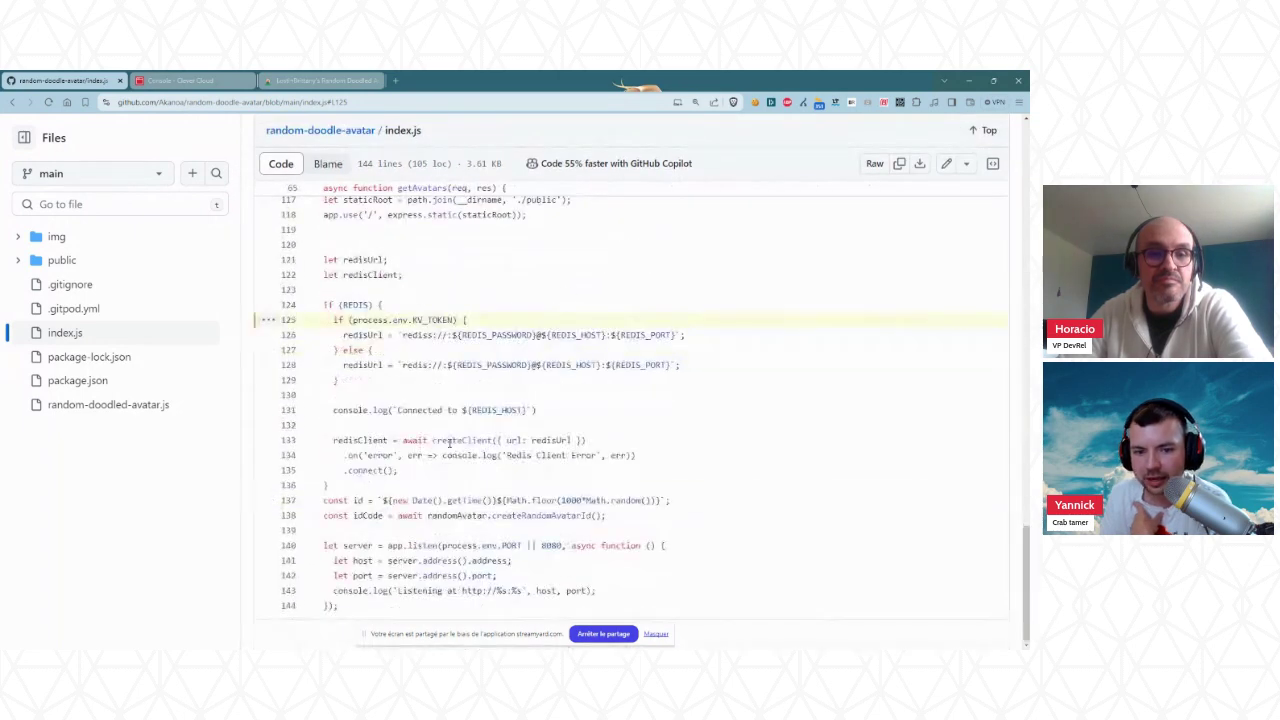
{"action": "left_click", "coordinate": [472, 428]}
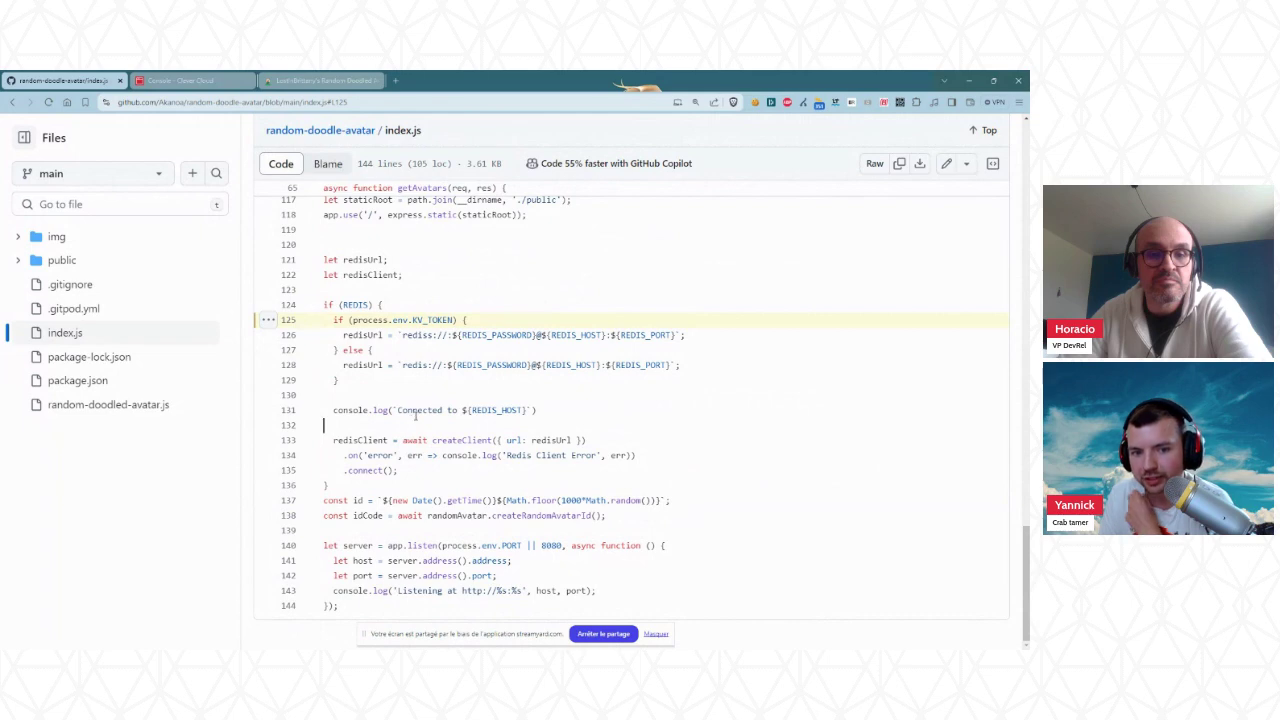
{"action": "left_click_drag", "start_coordinate": [404, 320], "coordinate": [457, 320]}
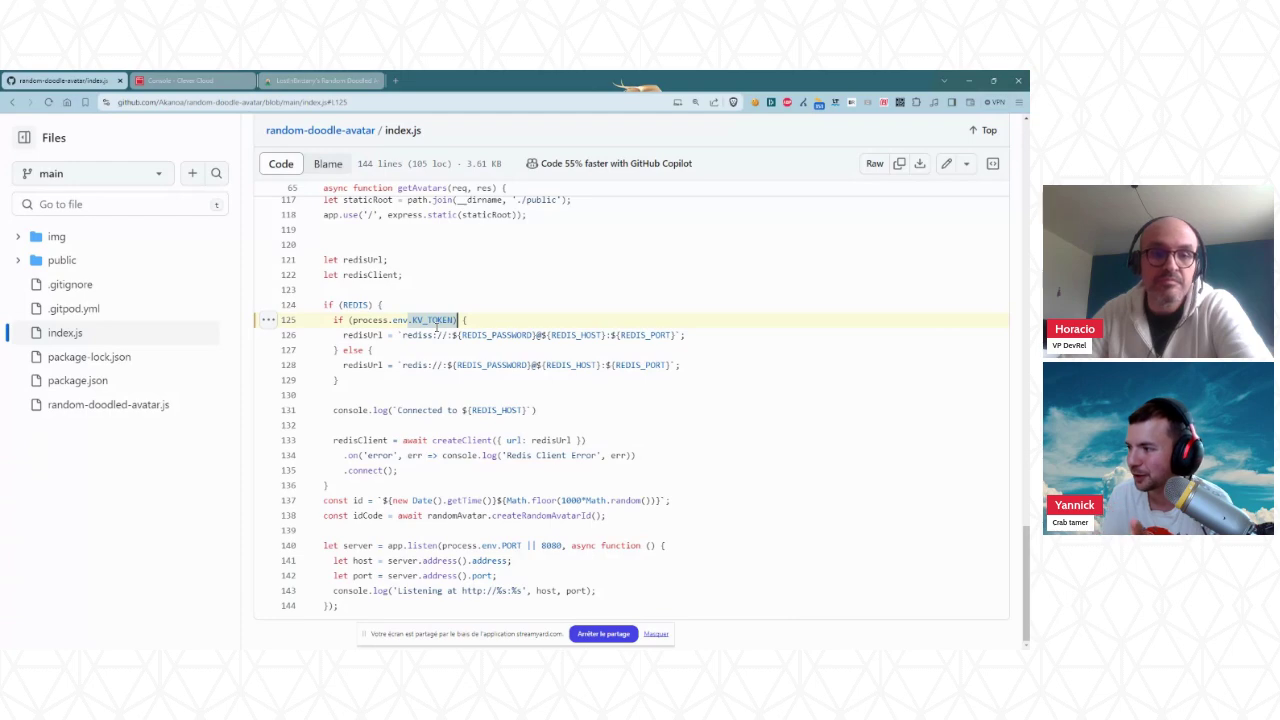
Compare the rediss:// URL on line 126 with the redis:// URL on line 128, and highlight the conditional code on lines 125 to 128
{"action": "left_click", "coordinate": [478, 303]}
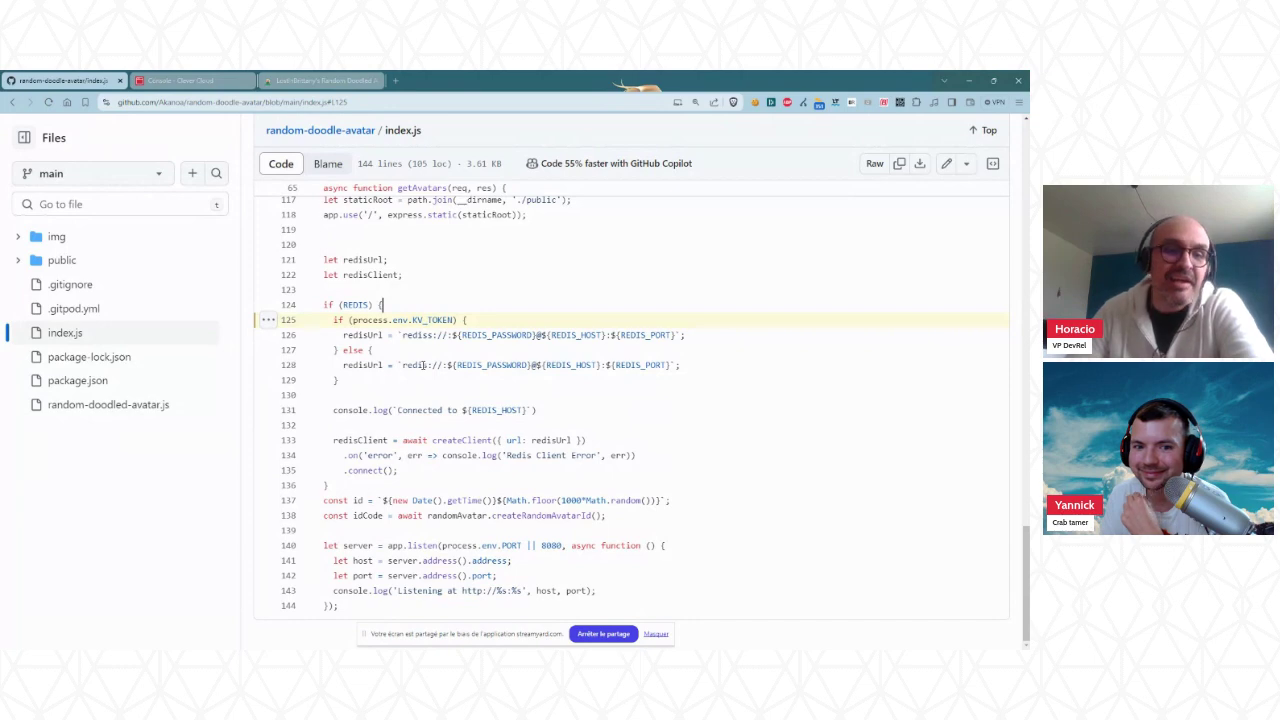
{"action": "left_click", "coordinate": [417, 366]}
{"action": "left_click", "coordinate": [431, 335]}
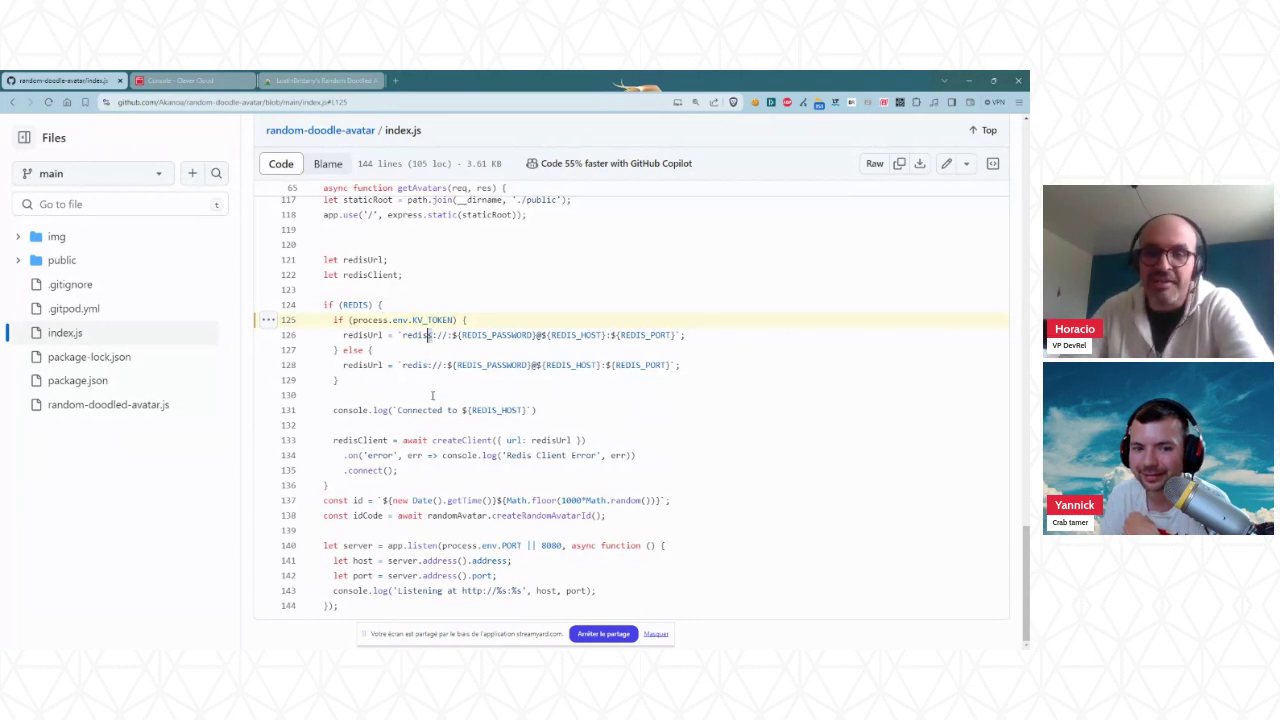
{"action": "left_click", "coordinate": [443, 410]}
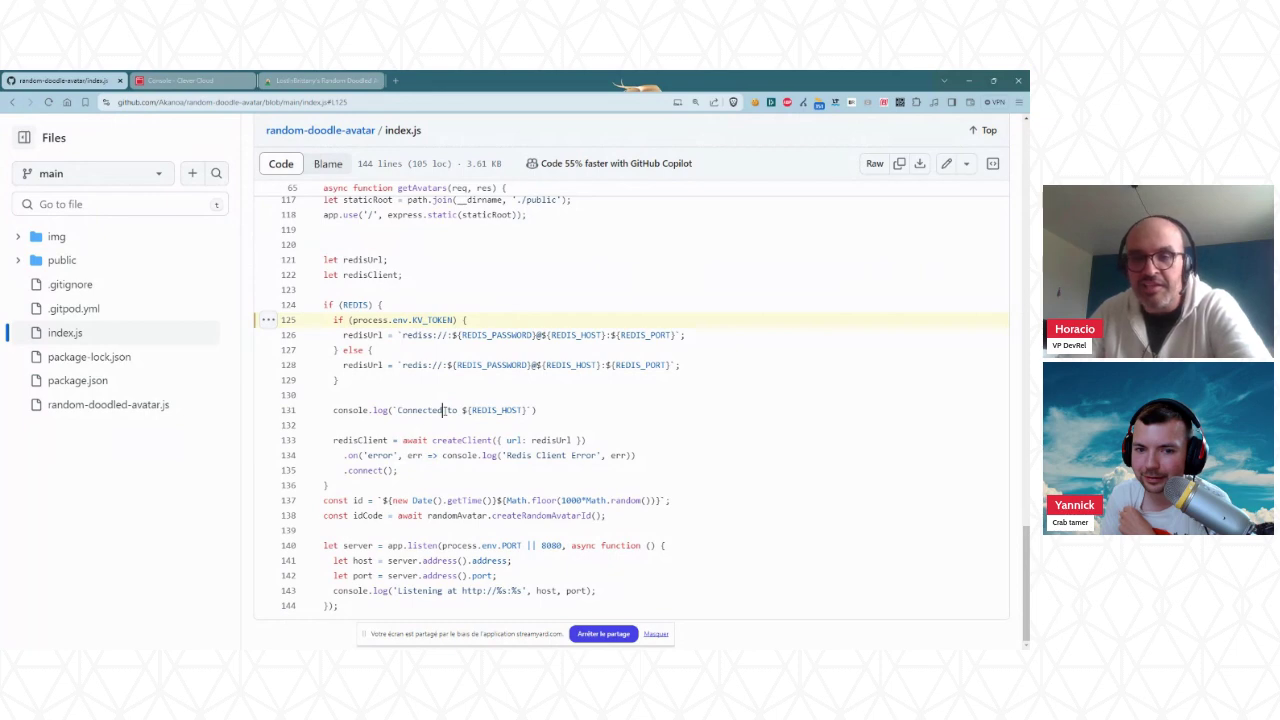
{"action": "left_click", "coordinate": [424, 335]}
{"action": "left_click", "coordinate": [422, 365]}
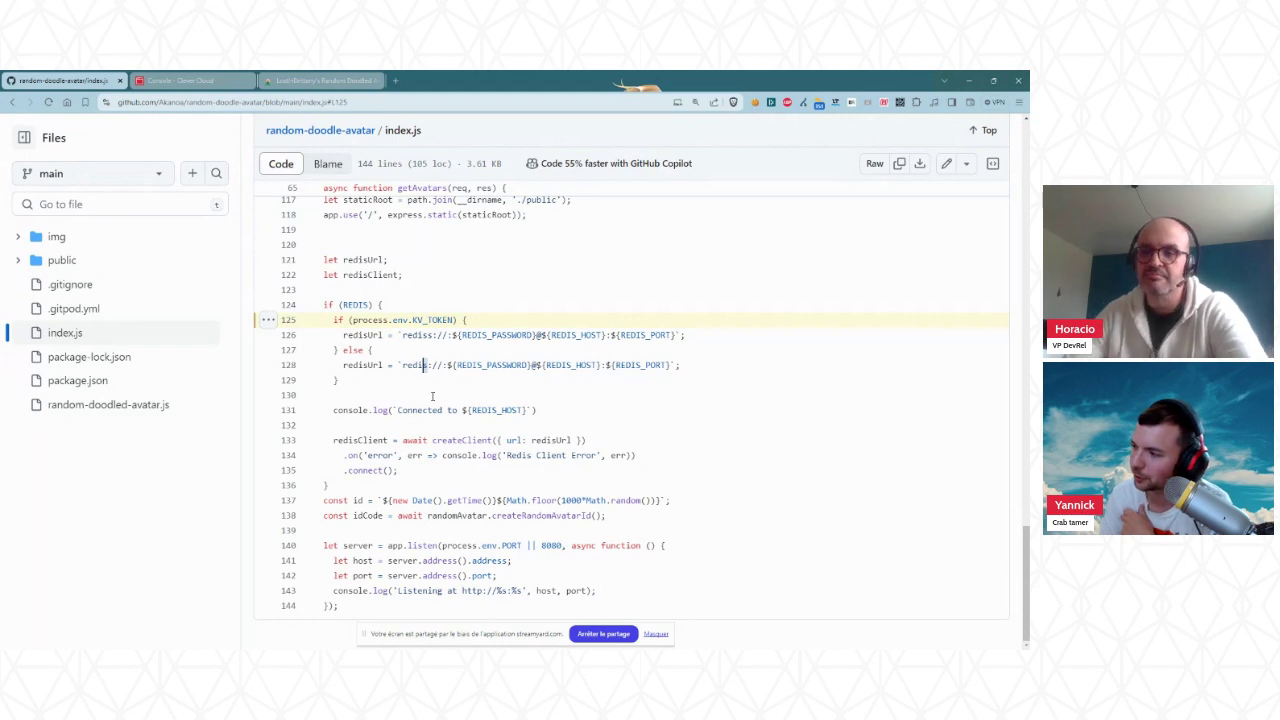
{"action": "left_click", "coordinate": [424, 335]}
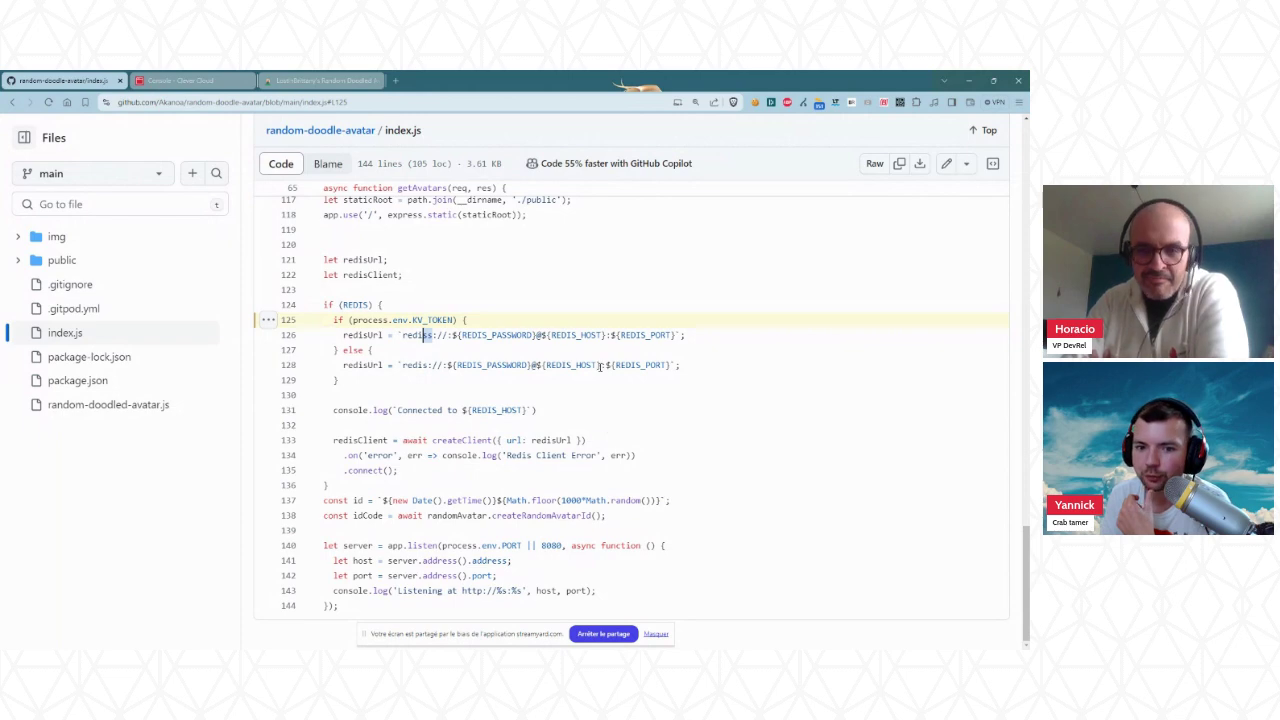
{"action": "left_click_drag", "start_coordinate": [742, 360], "coordinate": [366, 320]}
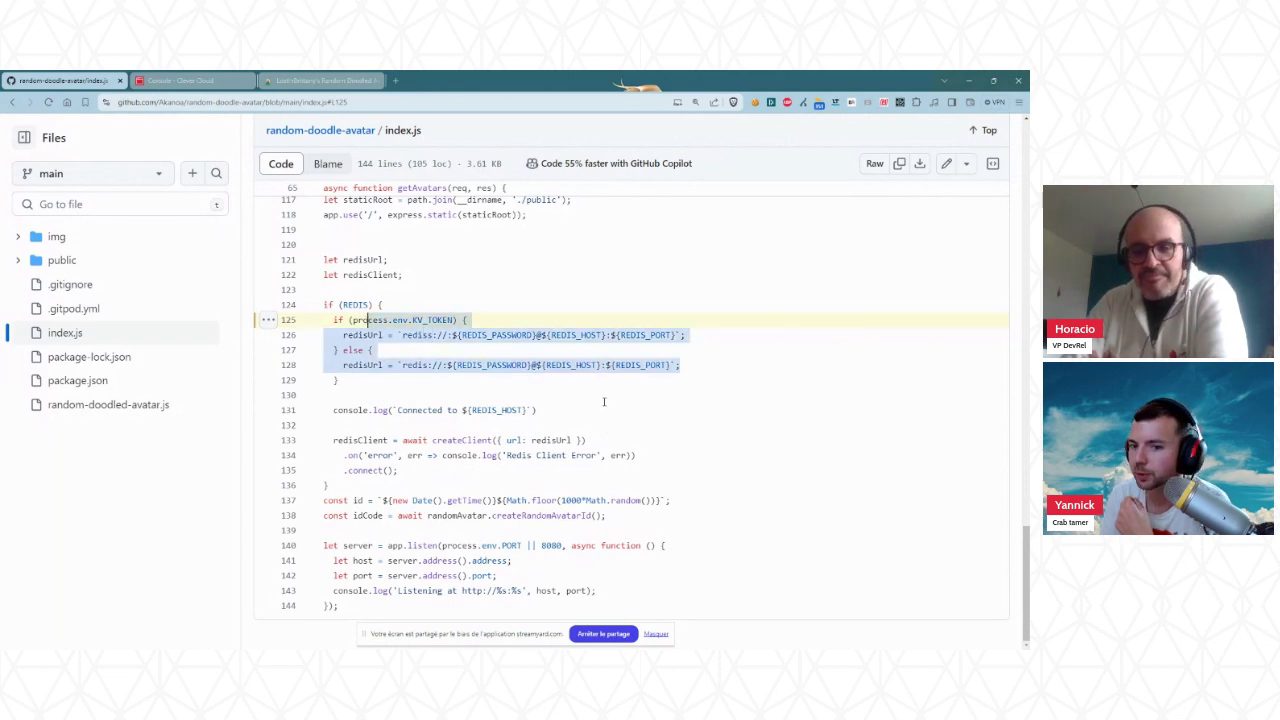